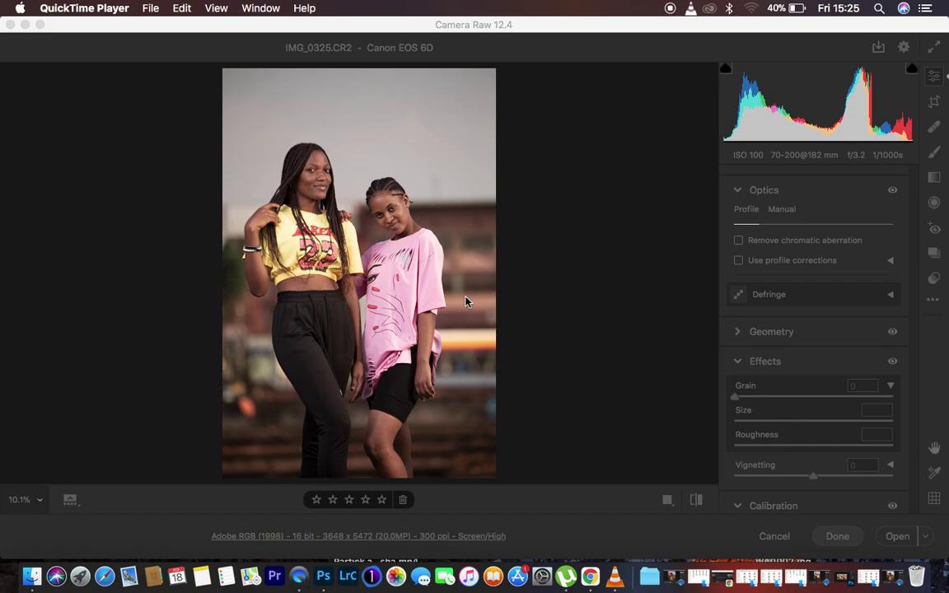
Reset the photo's Camera Raw adjustments to the default settings.
{"action": "left_click", "coordinate": [445, 31]}
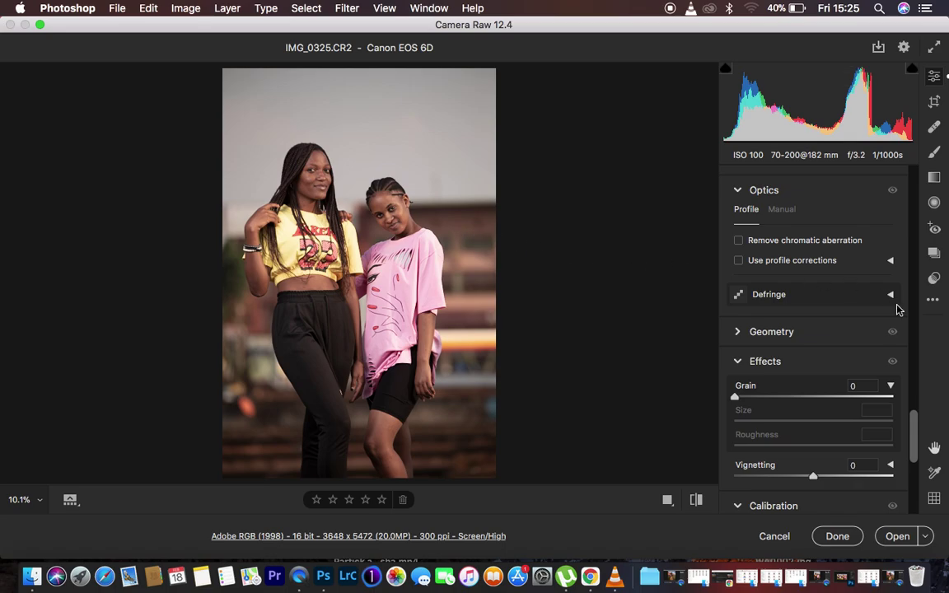
{"action": "scroll", "coordinate": [828, 293], "scroll_direction": "up", "scroll_amount": 10}
{"action": "scroll", "coordinate": [831, 291], "scroll_direction": "up", "scroll_amount": 6}
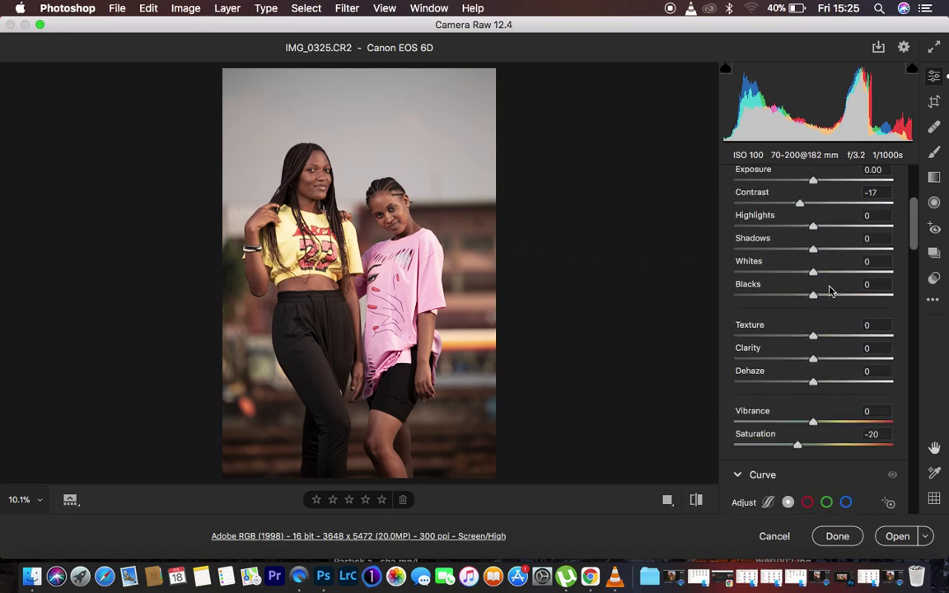
{"action": "right_click", "coordinate": [913, 307]}
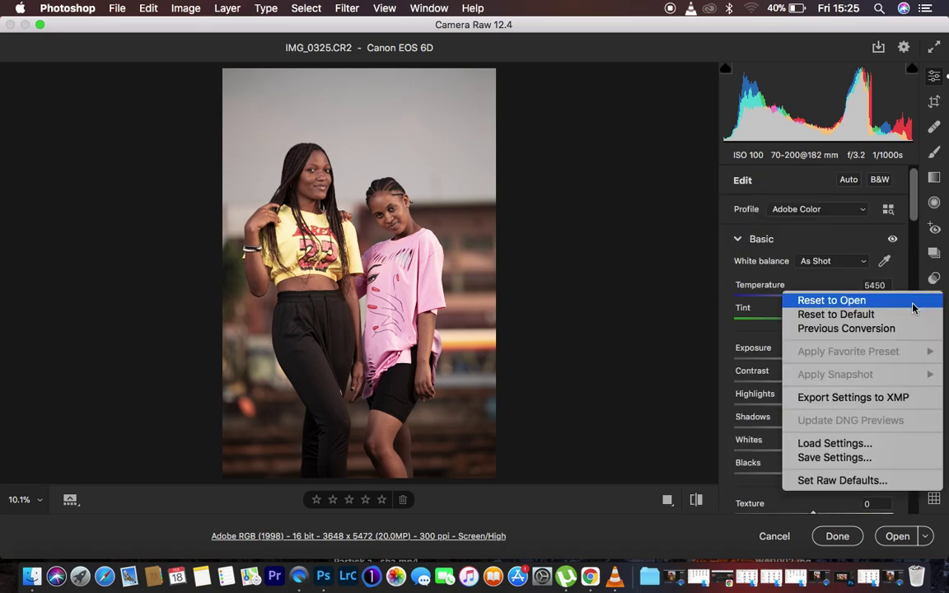
{"action": "left_click", "coordinate": [869, 315]}
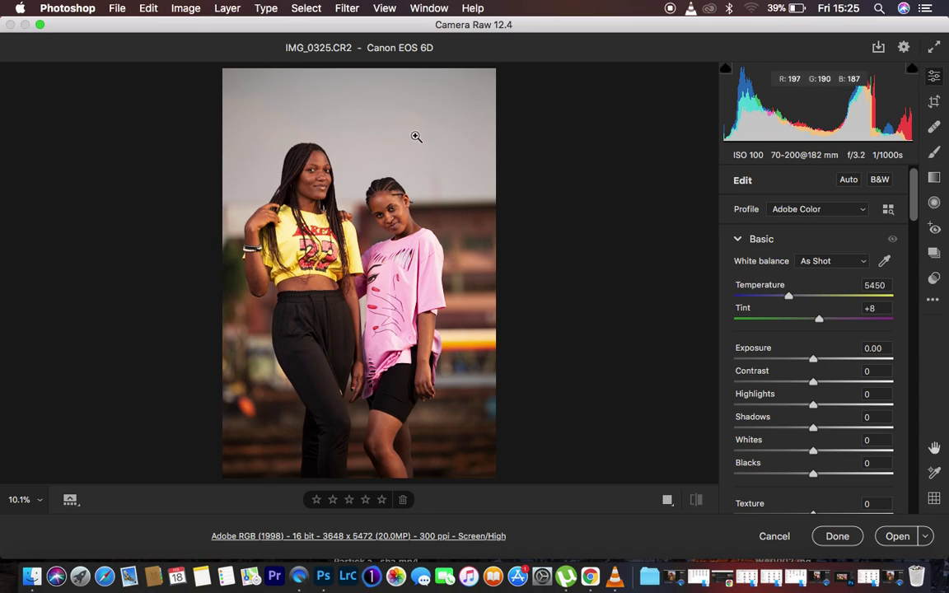
Inspect the yellow and pink shirts, the black shorts and both women's faces at 100% zoom for exposure detail.
{"action": "left_click", "coordinate": [387, 129]}
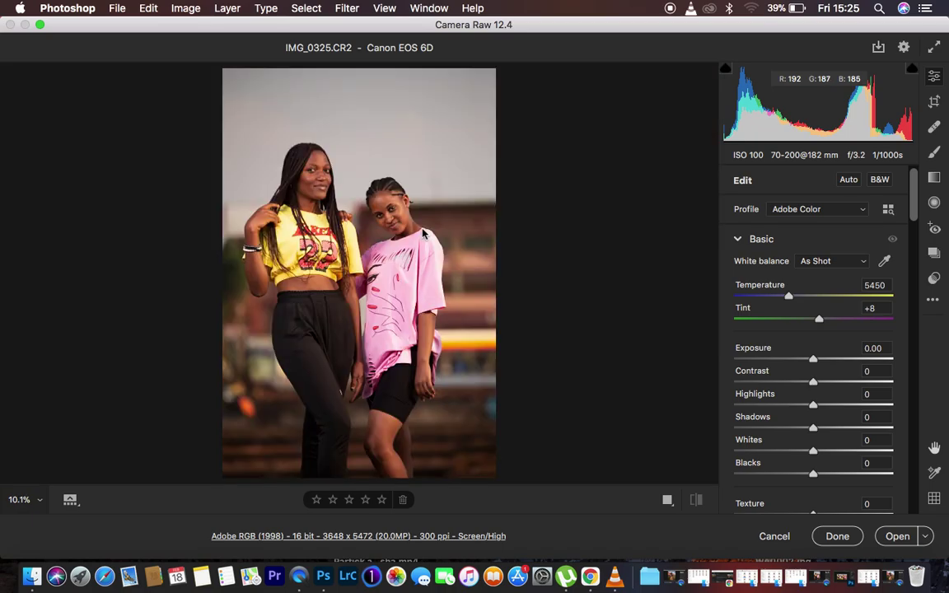
{"action": "left_click", "coordinate": [381, 213]}
{"action": "left_click", "coordinate": [287, 228]}
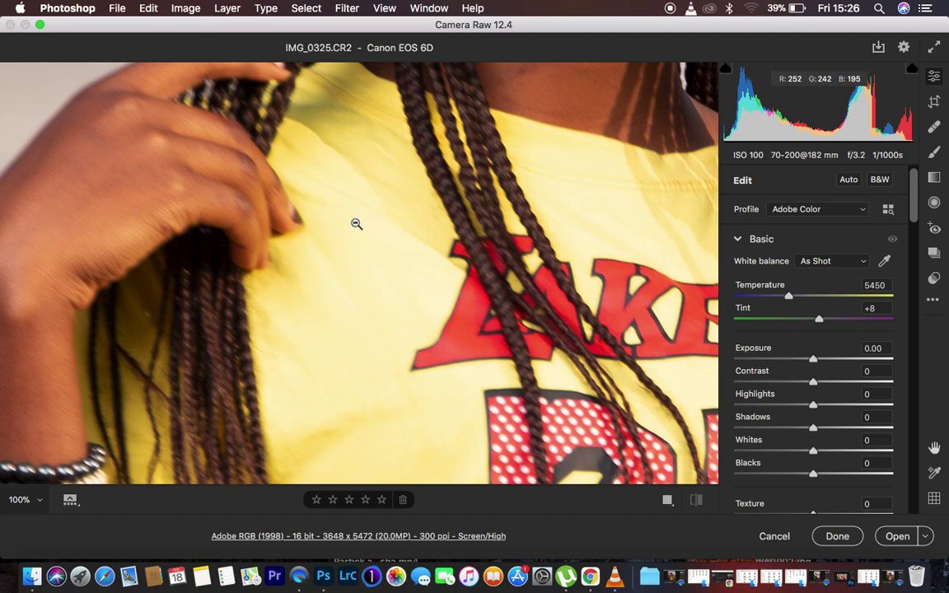
{"action": "left_click", "coordinate": [372, 270]}
{"action": "left_click", "coordinate": [396, 286]}
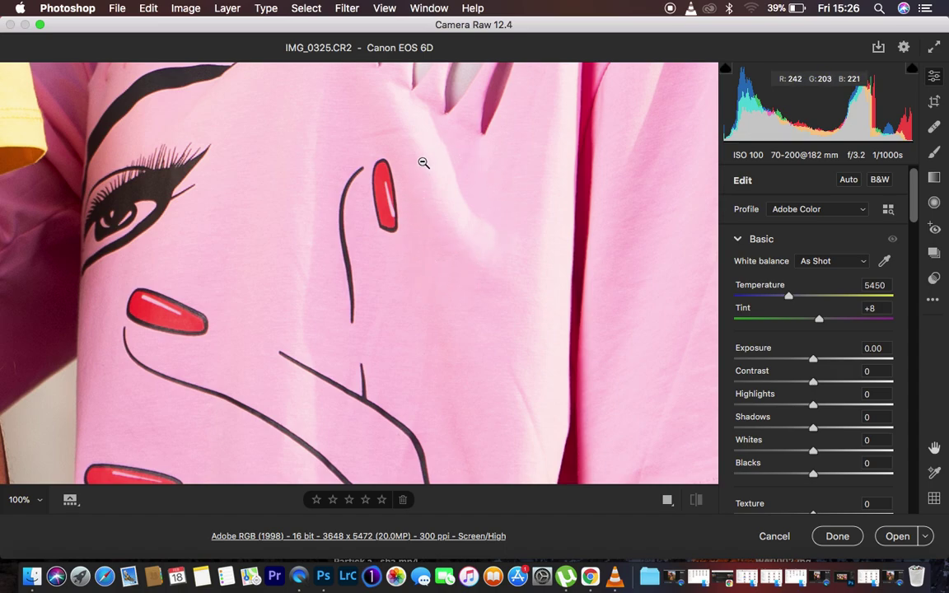
{"action": "left_click", "coordinate": [449, 196]}
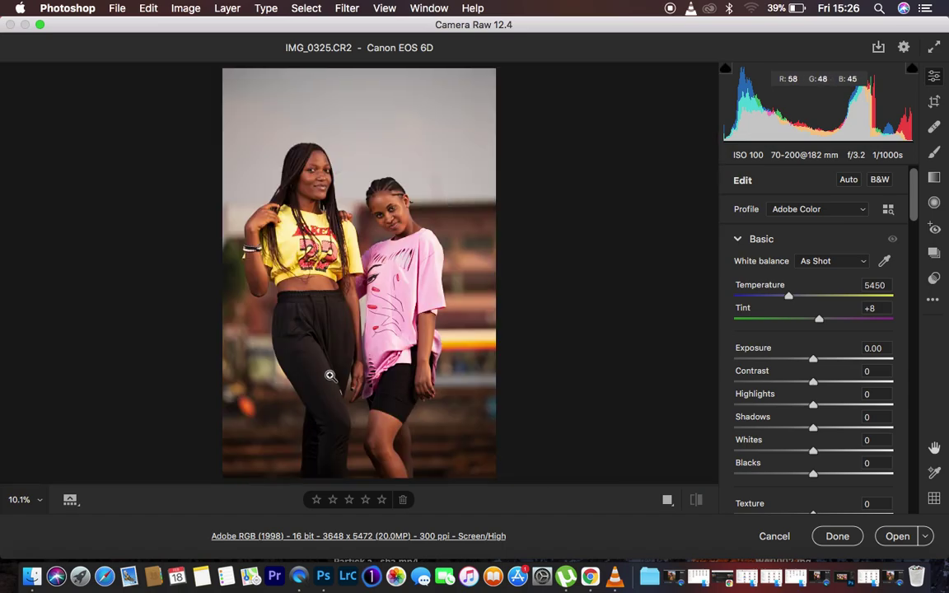
{"action": "left_click", "coordinate": [399, 394]}
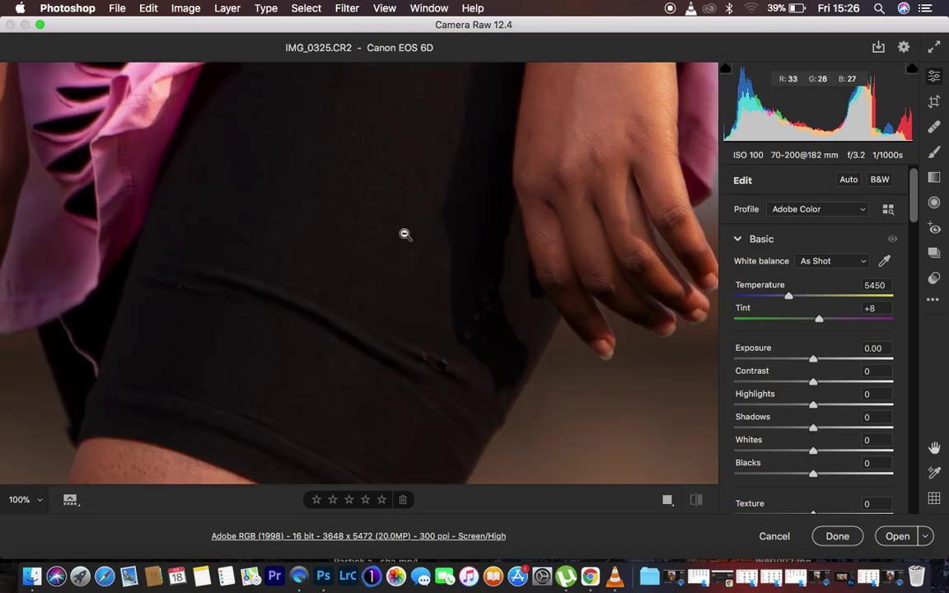
{"action": "left_click", "coordinate": [355, 278]}
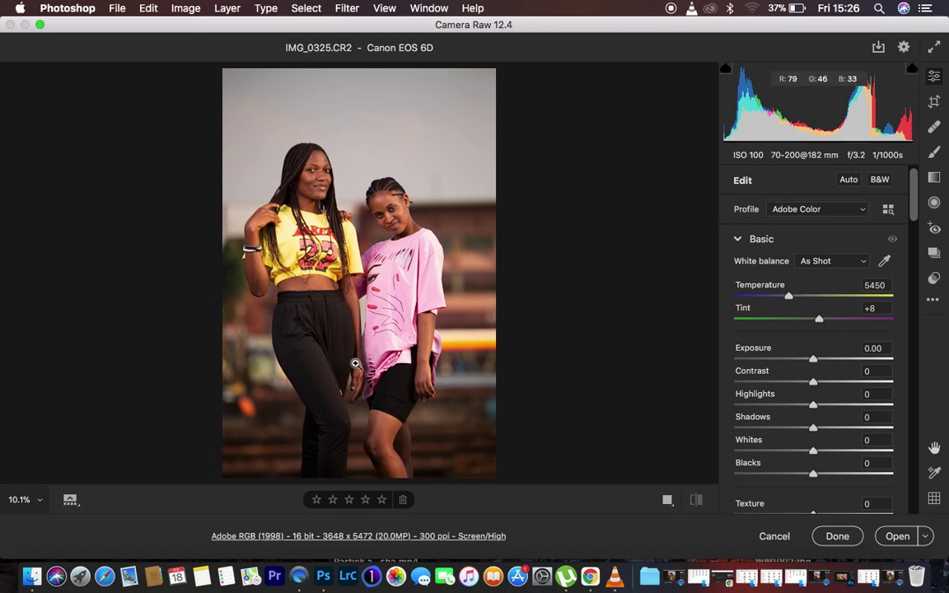
{"action": "left_click", "coordinate": [307, 163]}
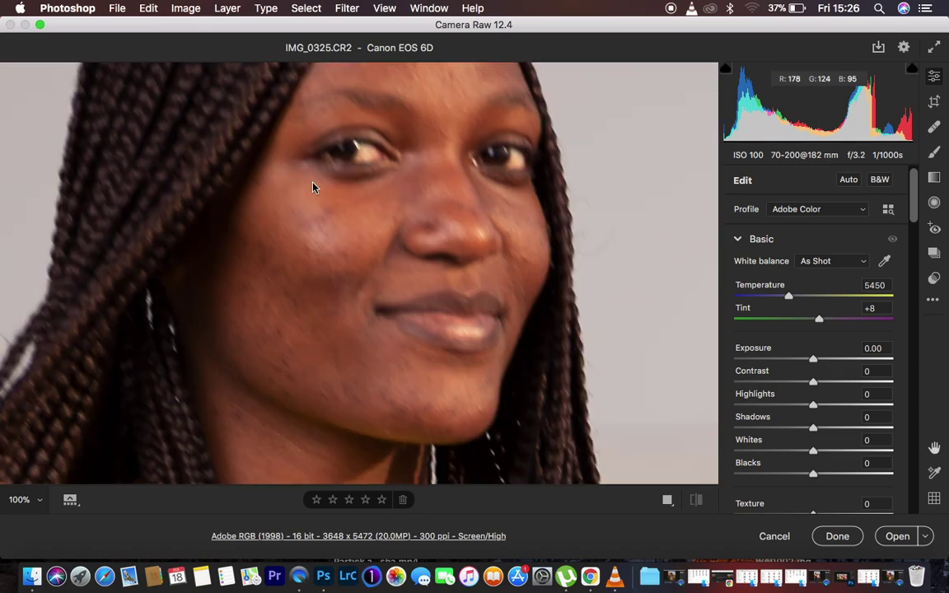
{"action": "left_click", "coordinate": [333, 268]}
{"action": "left_click", "coordinate": [424, 215]}
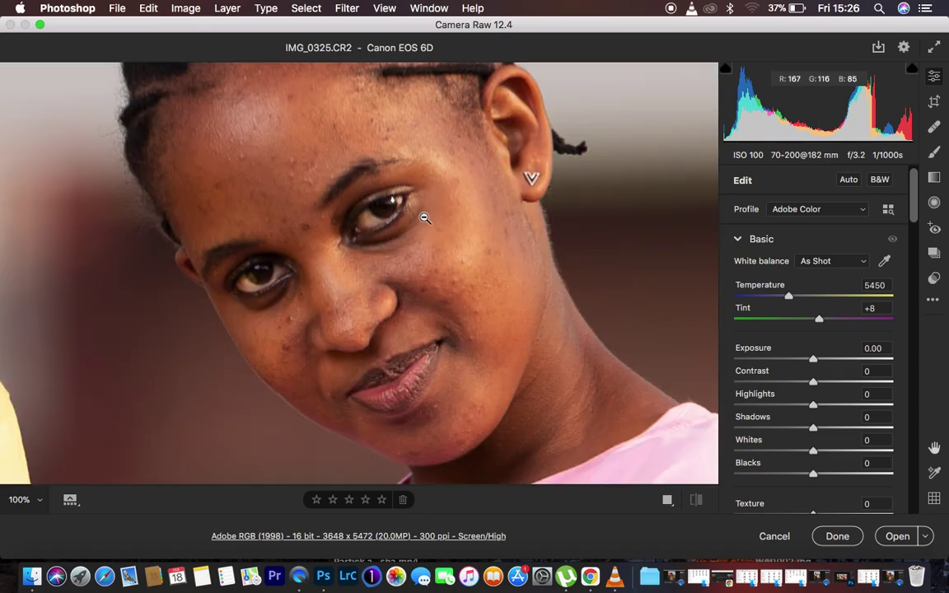
{"action": "left_click", "coordinate": [458, 277]}
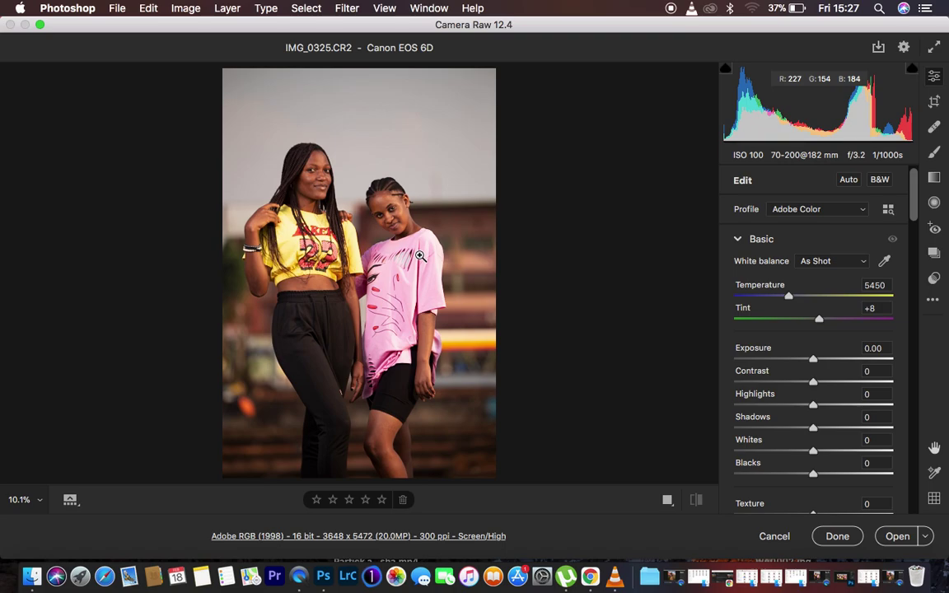
Set Highlights to -100 and compare before and after on the yellow shirt, also checking the sky at 100% zoom.
{"action": "left_click", "coordinate": [255, 211]}
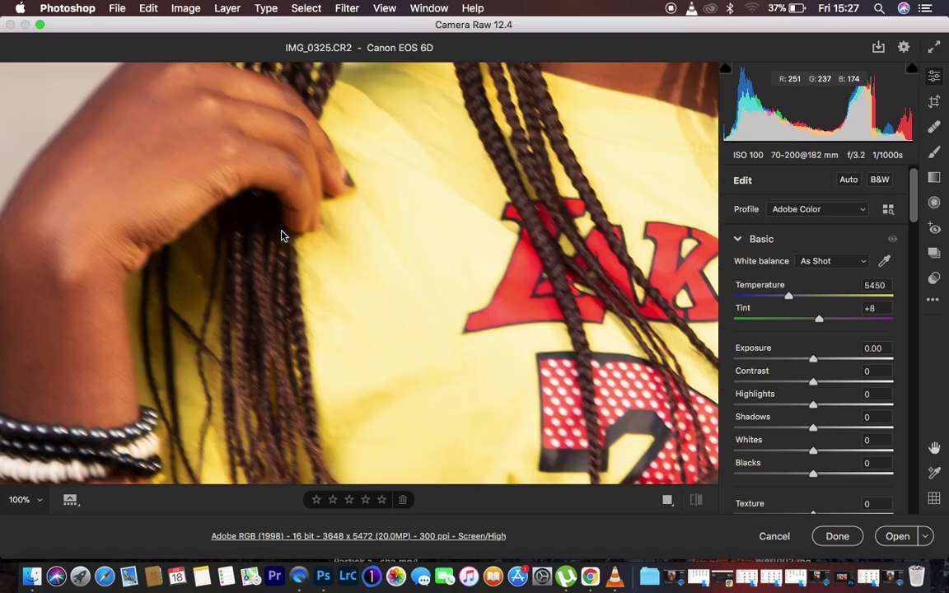
{"action": "left_click", "coordinate": [431, 265]}
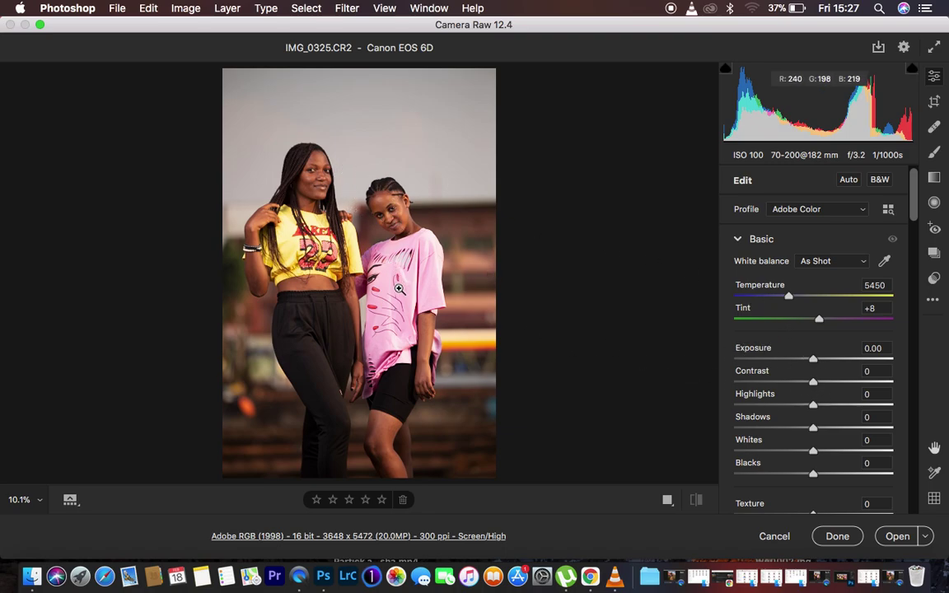
{"action": "left_click_drag", "start_coordinate": [814, 407], "coordinate": [717, 412]}
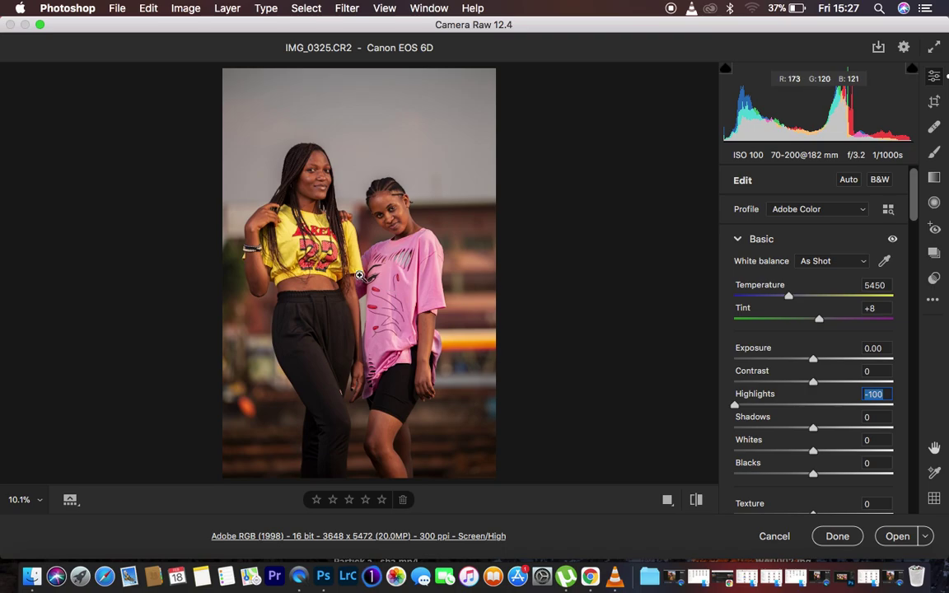
{"action": "left_click", "coordinate": [276, 214]}
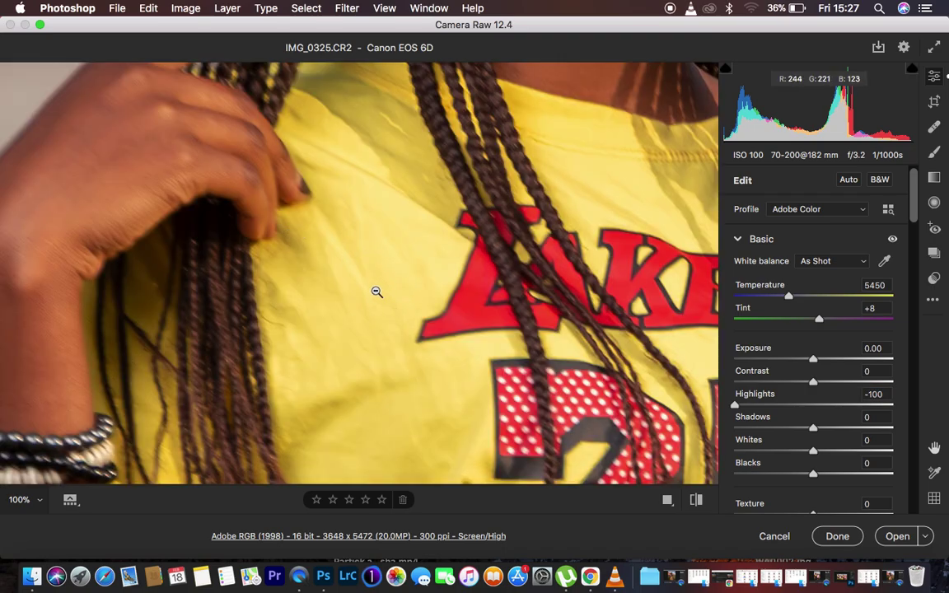
{"action": "left_click", "coordinate": [696, 499]}
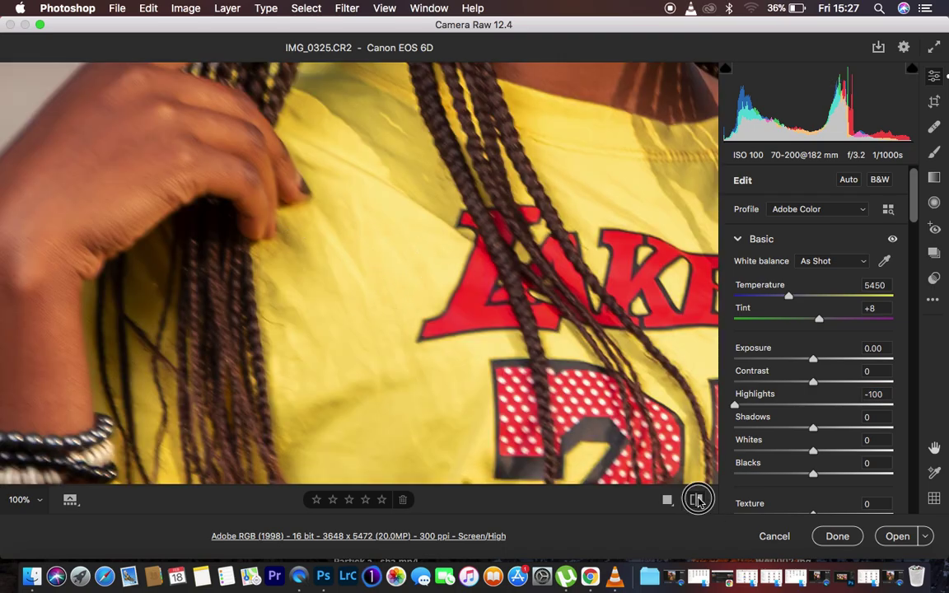
{"action": "left_click", "coordinate": [696, 500]}
{"action": "left_click", "coordinate": [696, 500]}
{"action": "left_click", "coordinate": [696, 499]}
{"action": "left_click", "coordinate": [507, 317]}
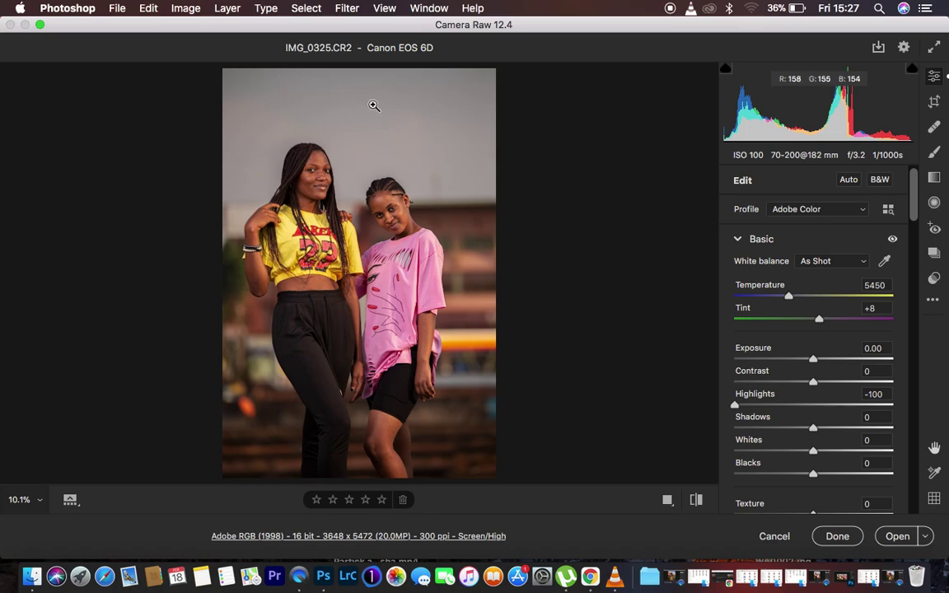
{"action": "left_click", "coordinate": [401, 135]}
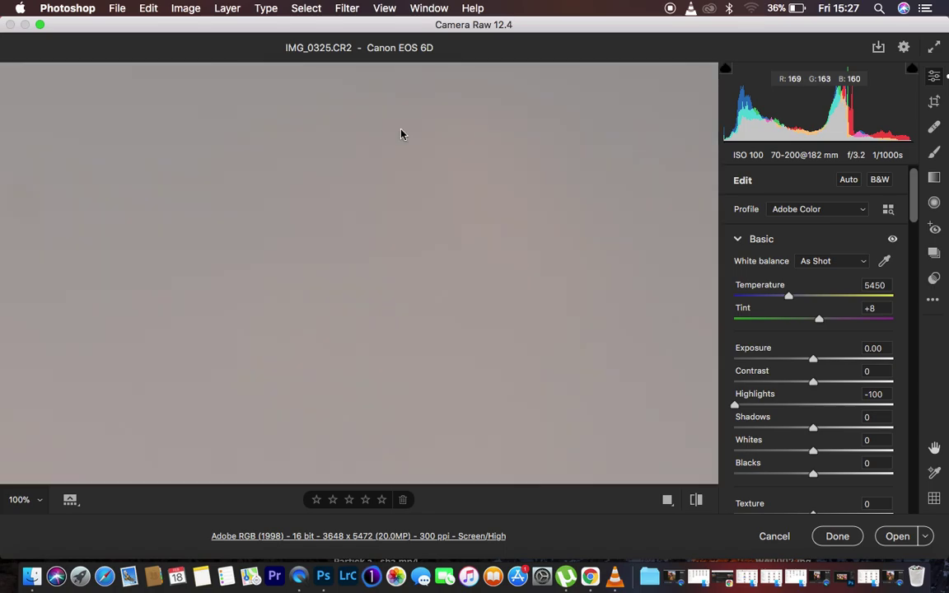
{"action": "left_click", "coordinate": [369, 211]}
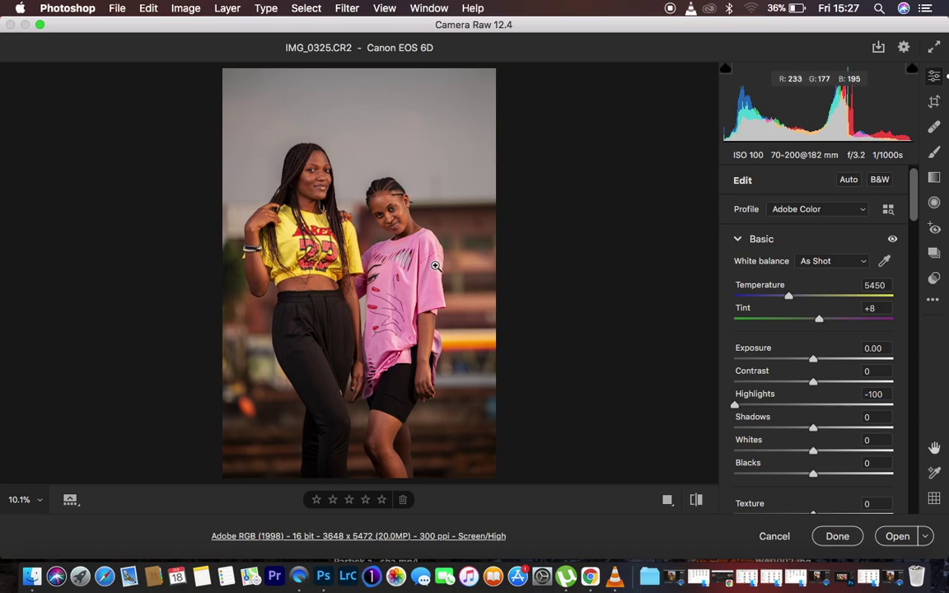
Set Whites to -33 and Blacks to -30.
{"action": "left_click_drag", "start_coordinate": [814, 455], "coordinate": [789, 454]}
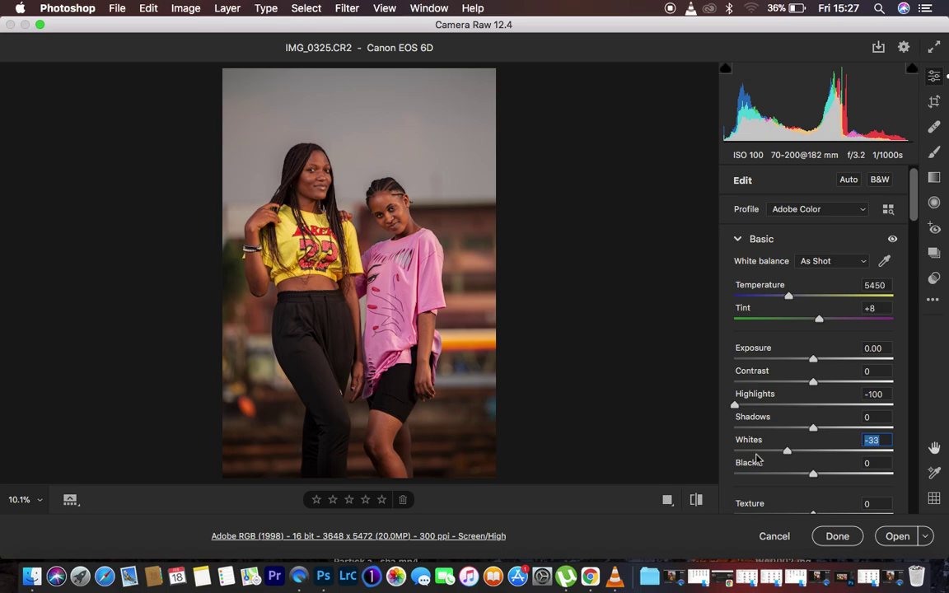
{"action": "left_click_drag", "start_coordinate": [814, 481], "coordinate": [873, 479]}
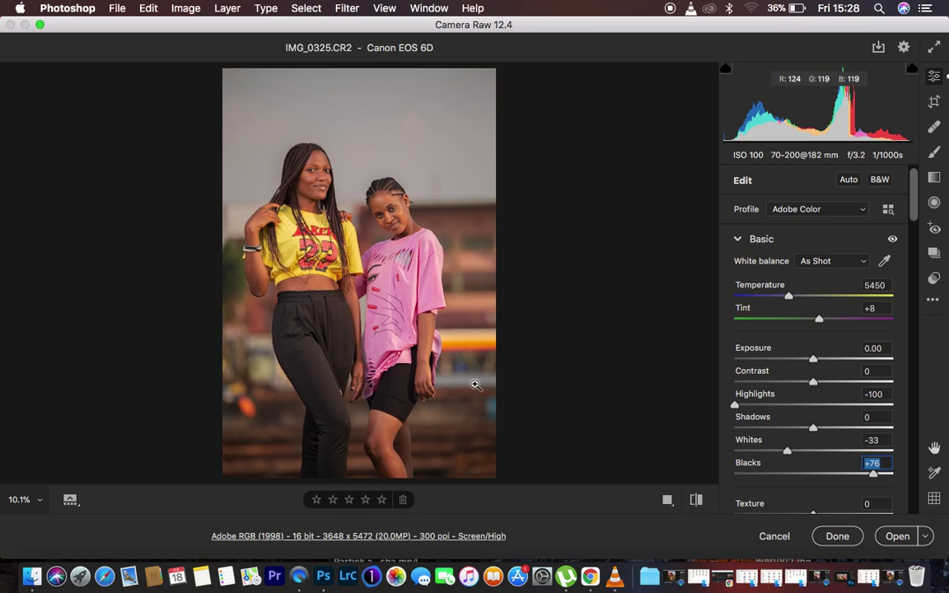
{"action": "left_click_drag", "start_coordinate": [873, 475], "coordinate": [790, 481]}
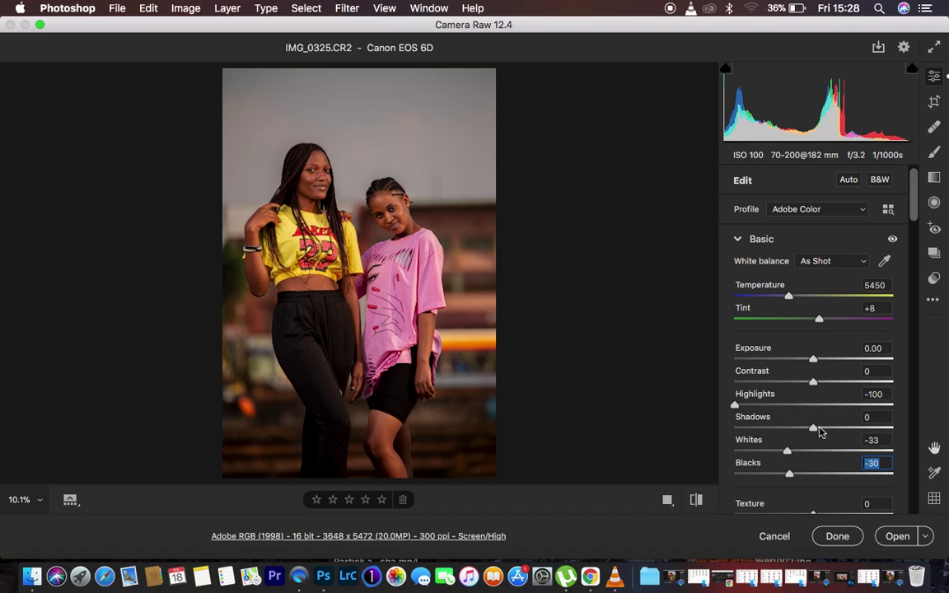
Try Shadows at +100 and settle on +61.
{"action": "left_click_drag", "start_coordinate": [818, 431], "coordinate": [838, 431]}
{"action": "left_click_drag", "start_coordinate": [851, 429], "coordinate": [865, 429]}
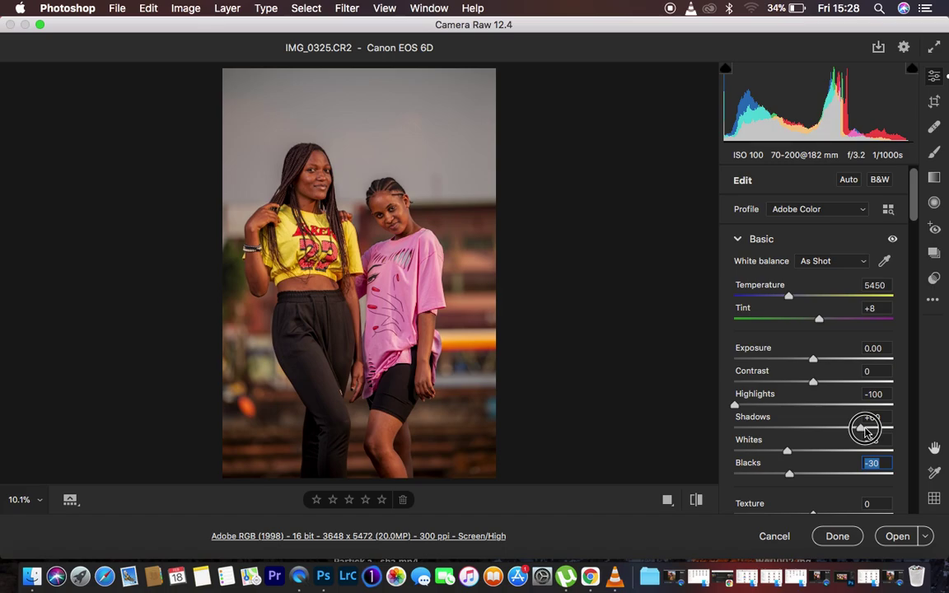
{"action": "left_click_drag", "start_coordinate": [865, 429], "coordinate": [928, 426]}
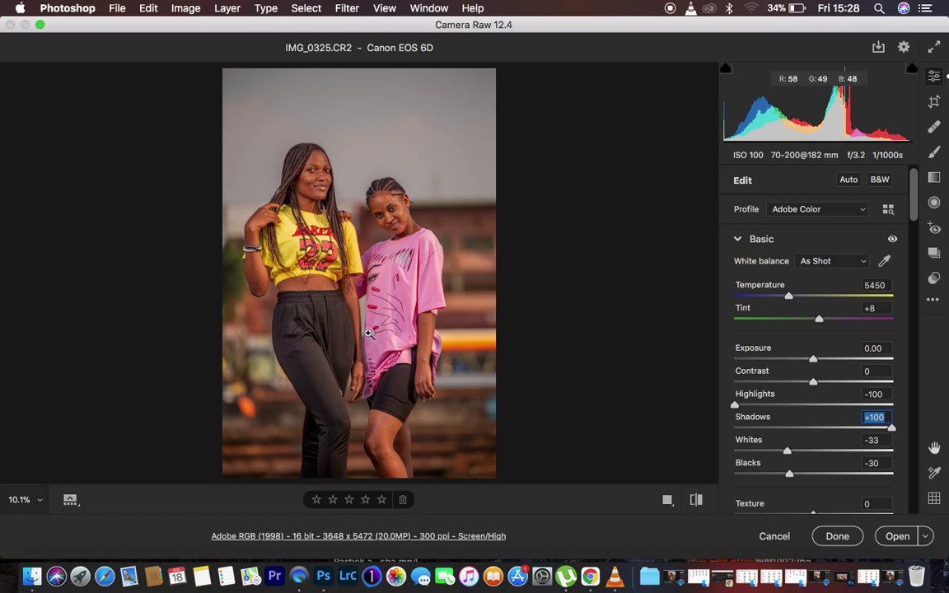
{"action": "left_click_drag", "start_coordinate": [889, 428], "coordinate": [862, 433]}
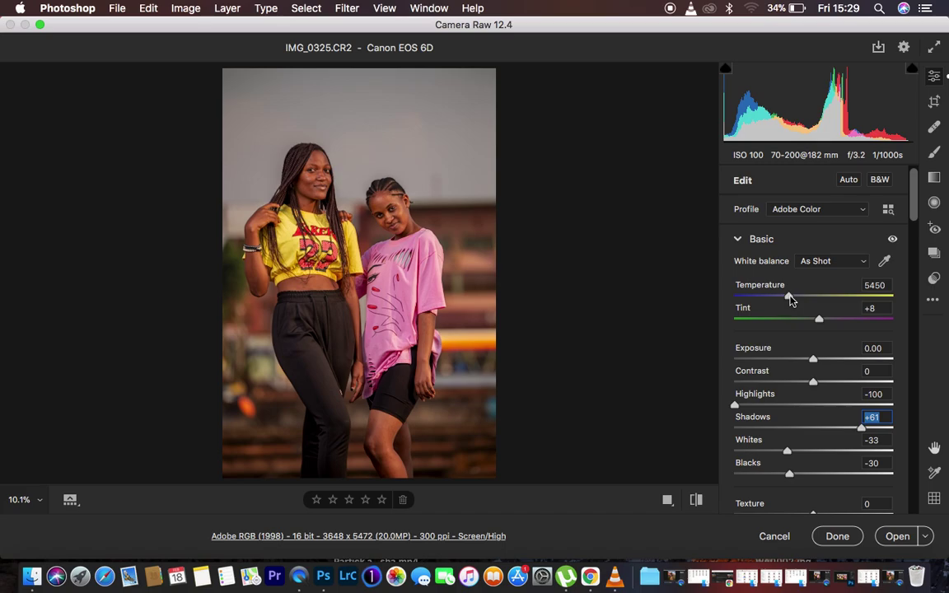
Try Temperature 3100 and Tint values from -44 to +80, ending on Temperature 5450 and Tint +8.
{"action": "left_click_drag", "start_coordinate": [790, 299], "coordinate": [753, 290]}
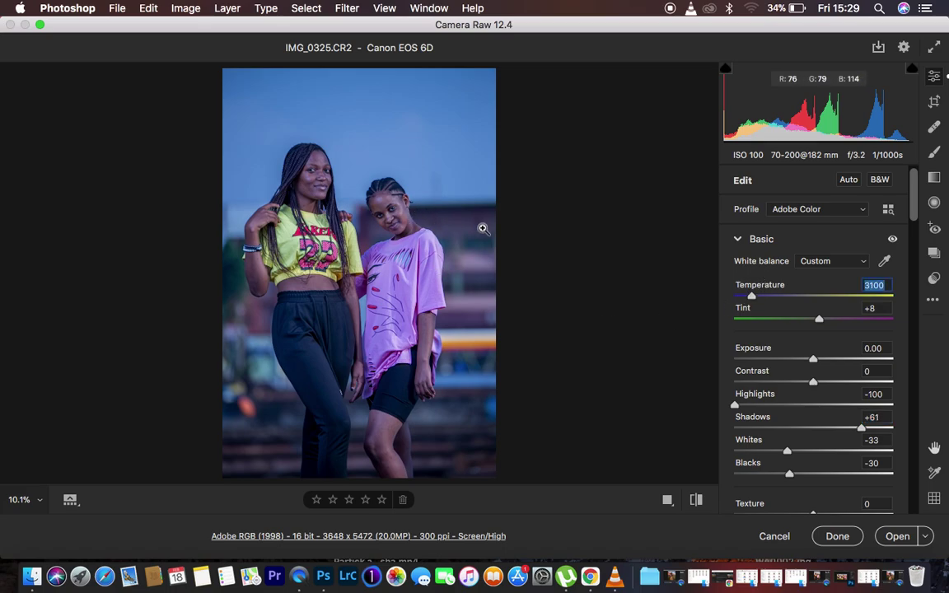
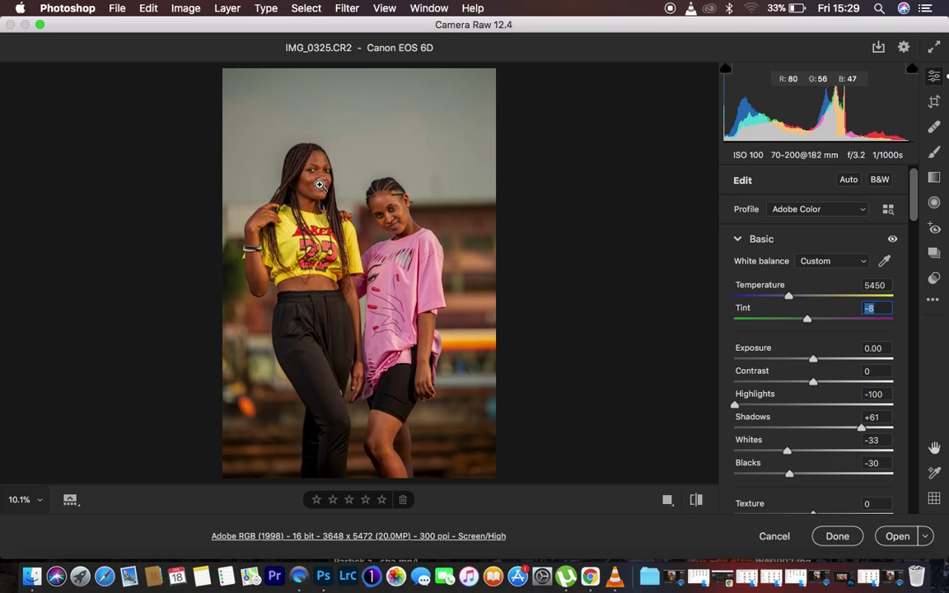
{"action": "left_click_drag", "start_coordinate": [807, 320], "coordinate": [781, 324]}
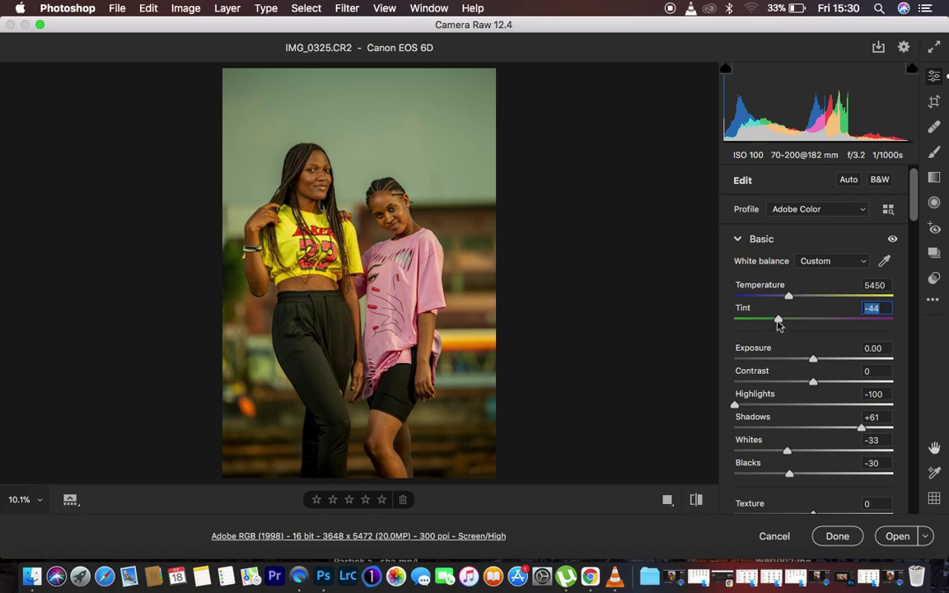
{"action": "left_click_drag", "start_coordinate": [779, 323], "coordinate": [818, 323]}
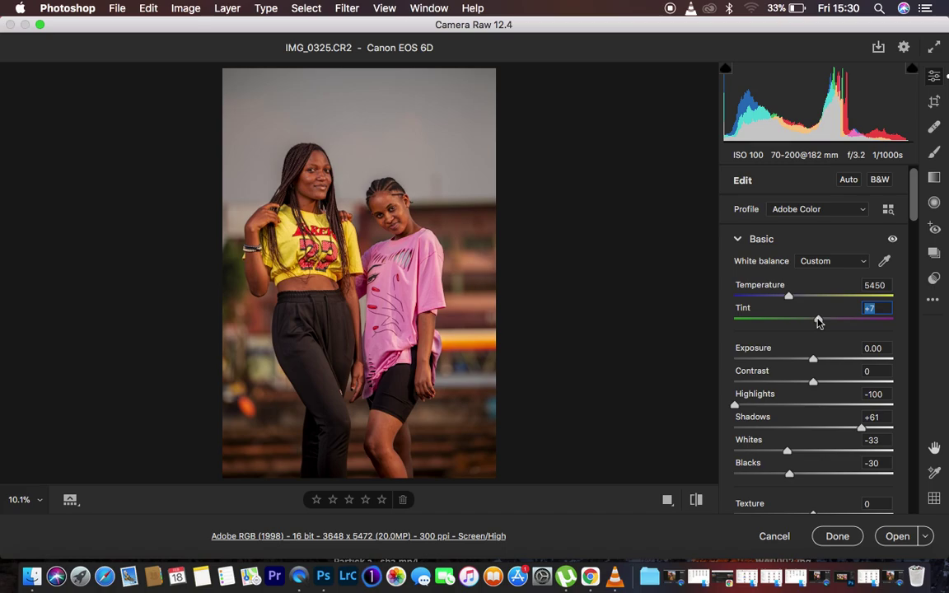
{"action": "left_click_drag", "start_coordinate": [818, 323], "coordinate": [866, 319]}
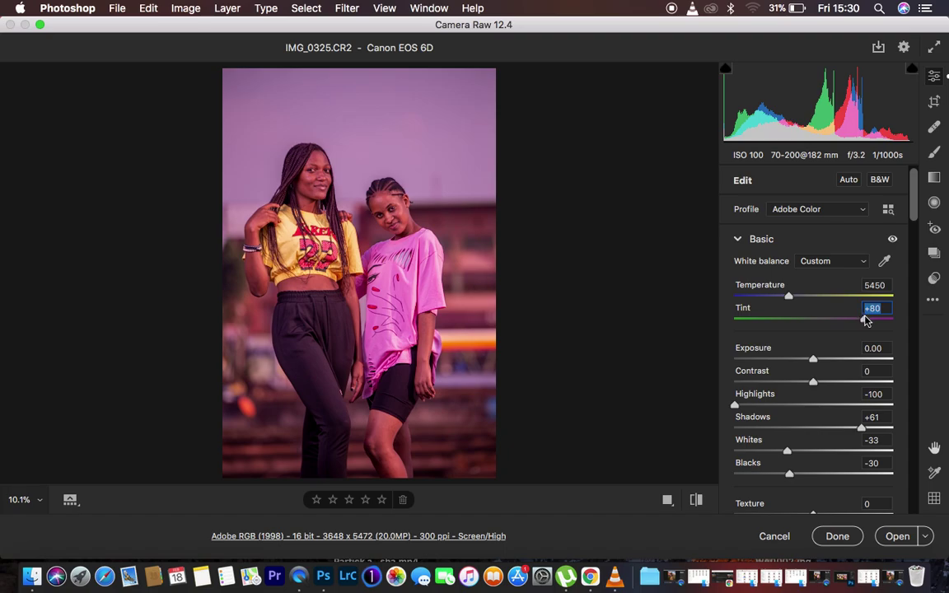
{"action": "left_click_drag", "start_coordinate": [867, 323], "coordinate": [816, 324]}
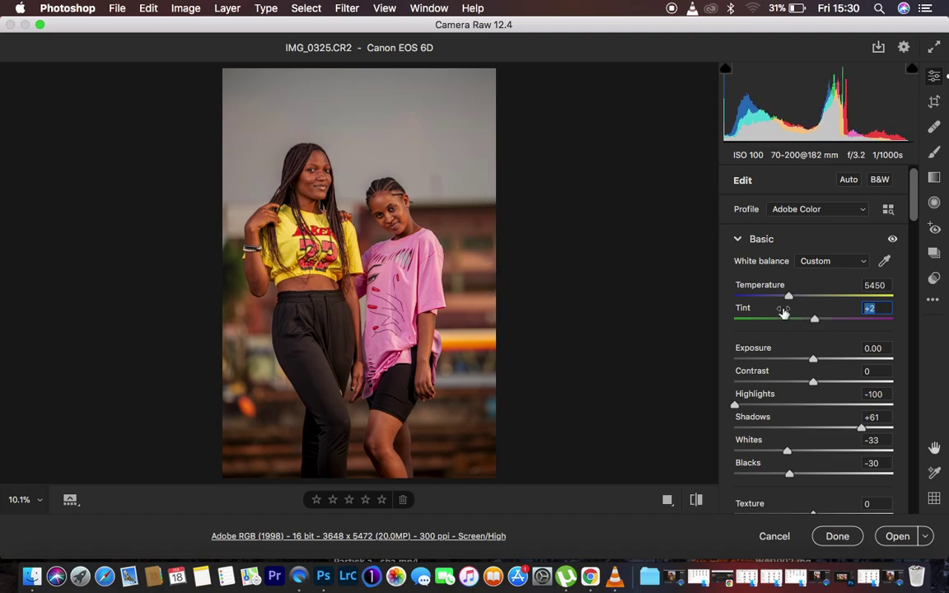
{"action": "left_click", "coordinate": [818, 322]}
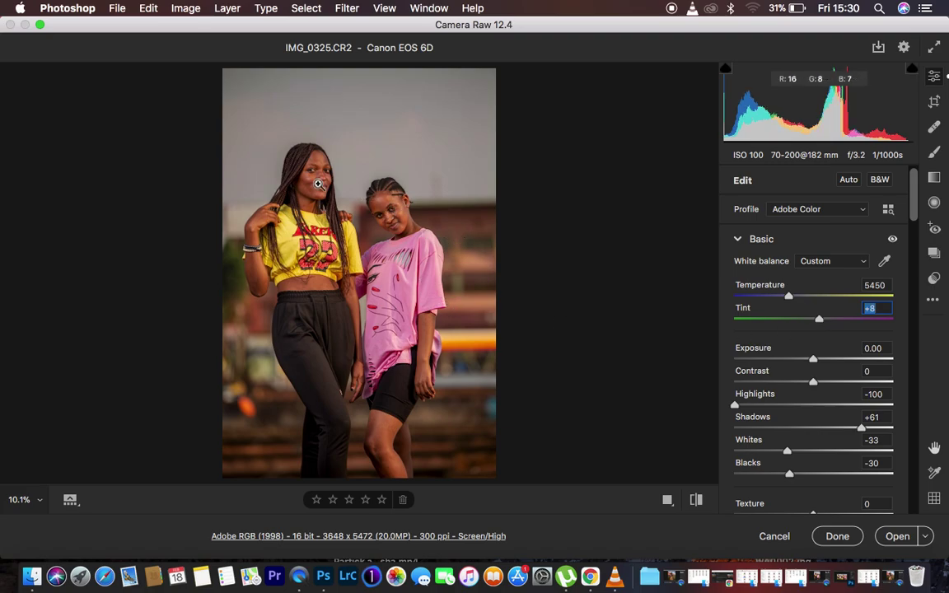
Inspect the pink-shirted woman's face at 100%, then set Tint to +4 and compare the photo before and after.
{"action": "left_click", "coordinate": [381, 194]}
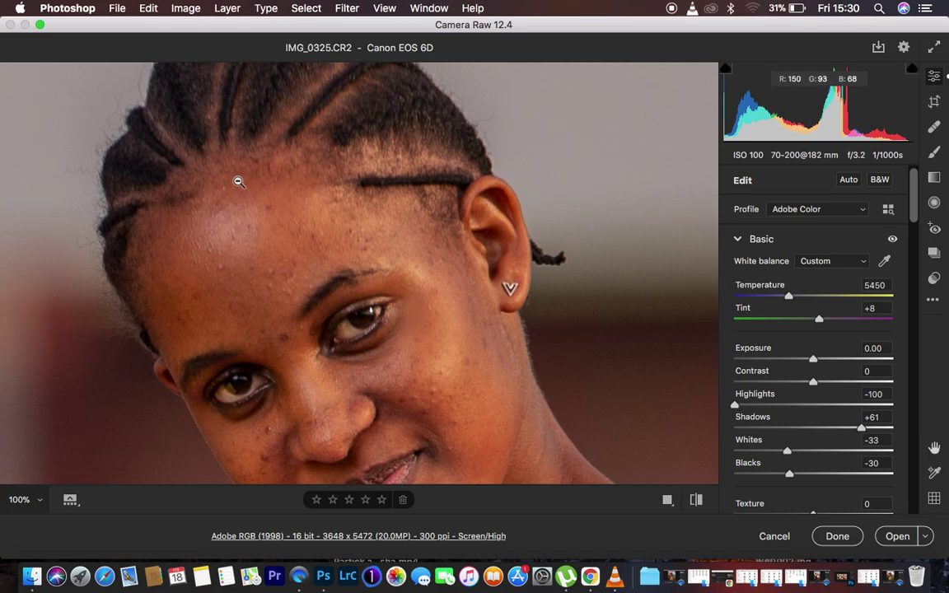
{"action": "left_click", "coordinate": [267, 255]}
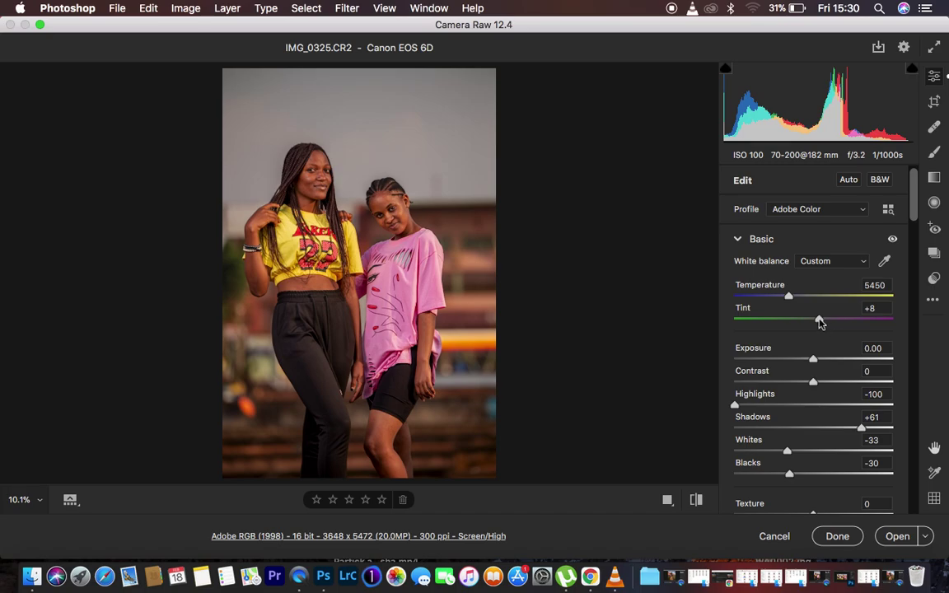
{"action": "left_click", "coordinate": [820, 319]}
{"action": "left_click_drag", "start_coordinate": [819, 322], "coordinate": [816, 322]}
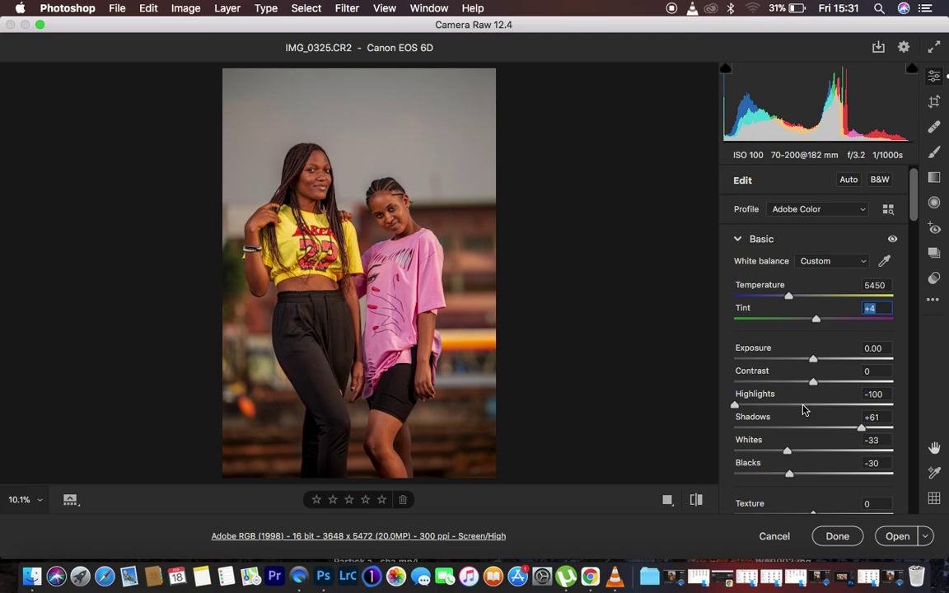
{"action": "left_click", "coordinate": [694, 500]}
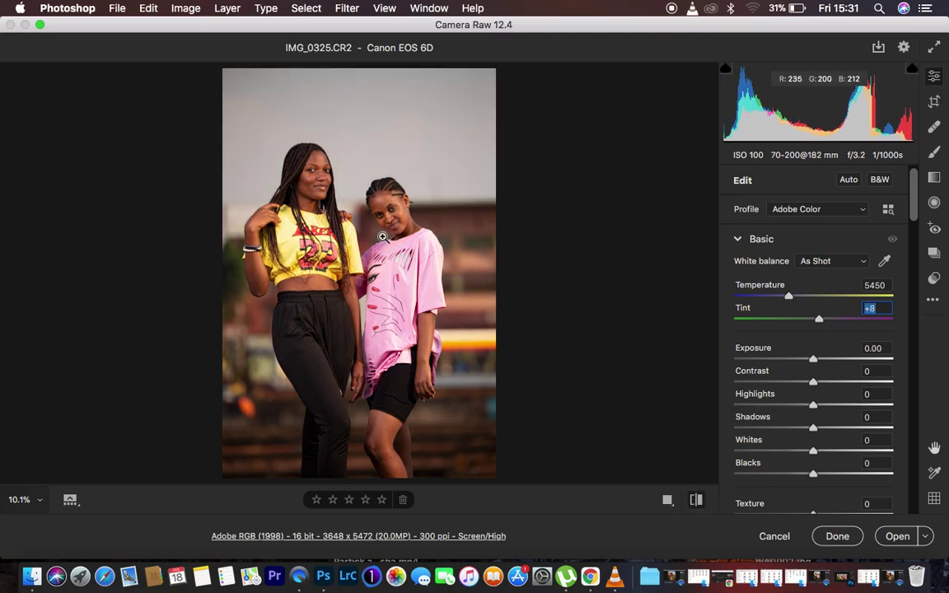
{"action": "left_click", "coordinate": [695, 500]}
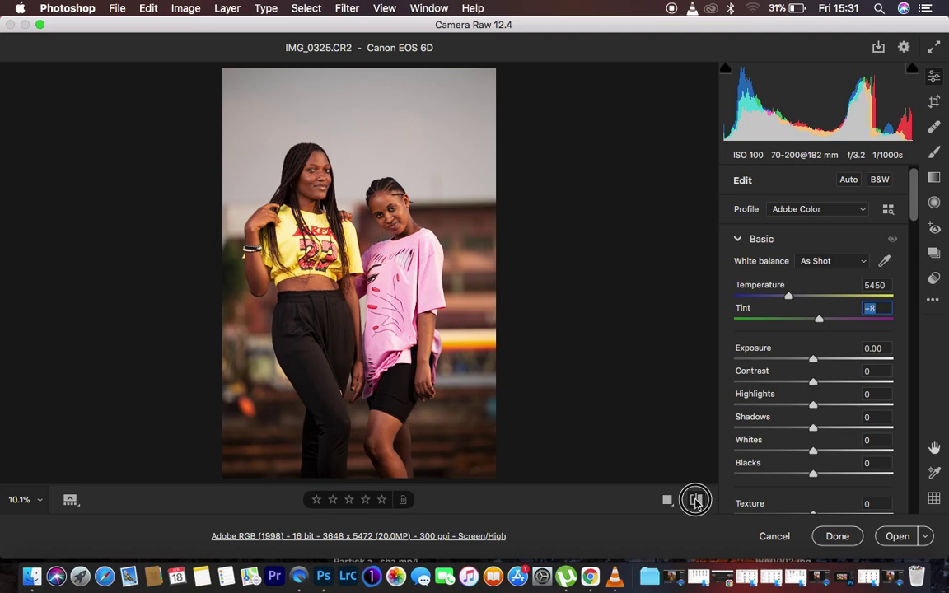
Set Exposure to +0.35 with a before-and-after comparison, and raise Clarity to +4.
{"action": "left_click_drag", "start_coordinate": [814, 363], "coordinate": [819, 362]}
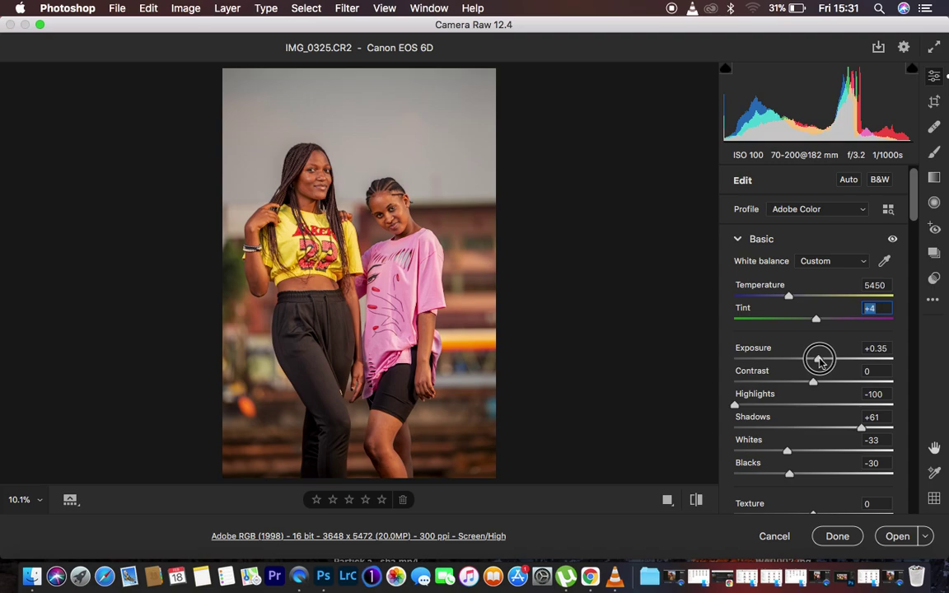
{"action": "left_click_drag", "start_coordinate": [820, 360], "coordinate": [818, 360]}
{"action": "left_click", "coordinate": [696, 498]}
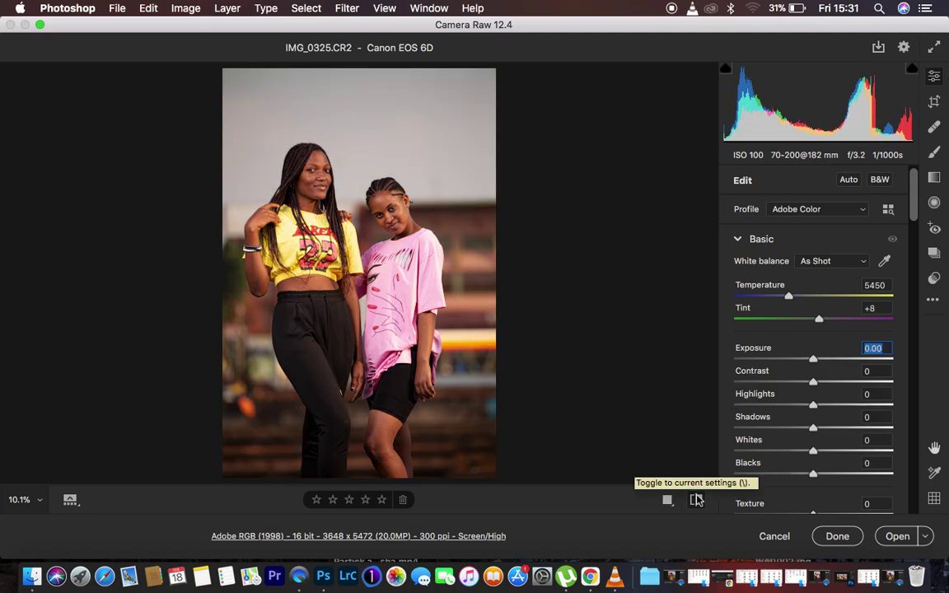
{"action": "left_click", "coordinate": [697, 499]}
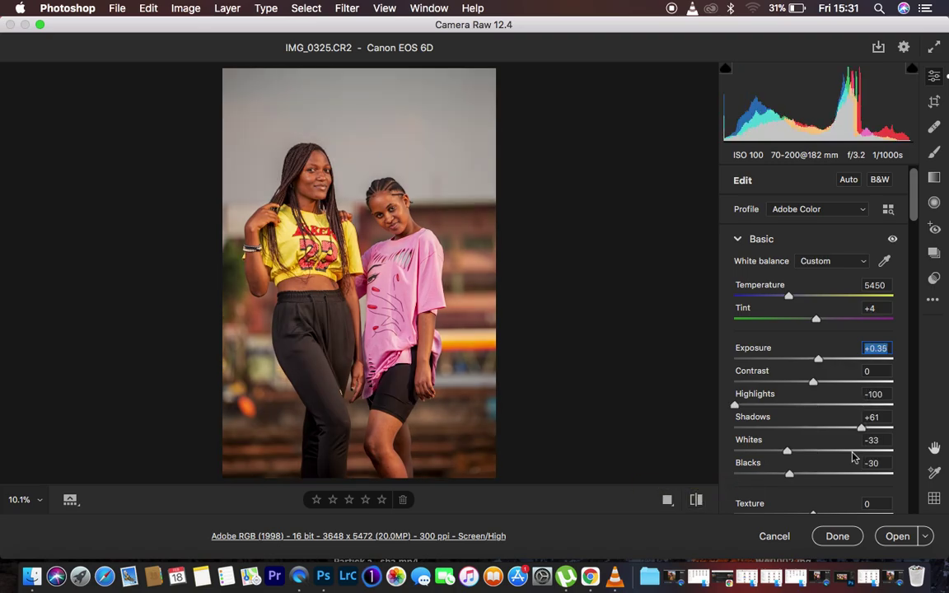
{"action": "scroll", "coordinate": [854, 454], "scroll_direction": "down", "scroll_amount": 3}
{"action": "left_click_drag", "start_coordinate": [813, 422], "coordinate": [816, 423]}
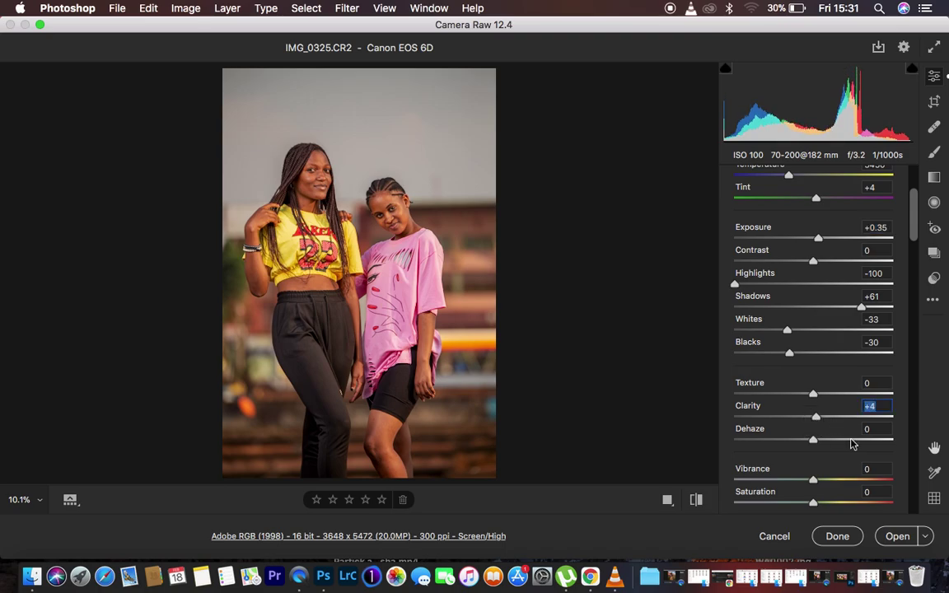
Try the Oranges hue at -41 and +4 in the Color Mixer, then reset it and shift it slightly toward yellow.
{"action": "scroll", "coordinate": [853, 445], "scroll_direction": "down", "scroll_amount": 2}
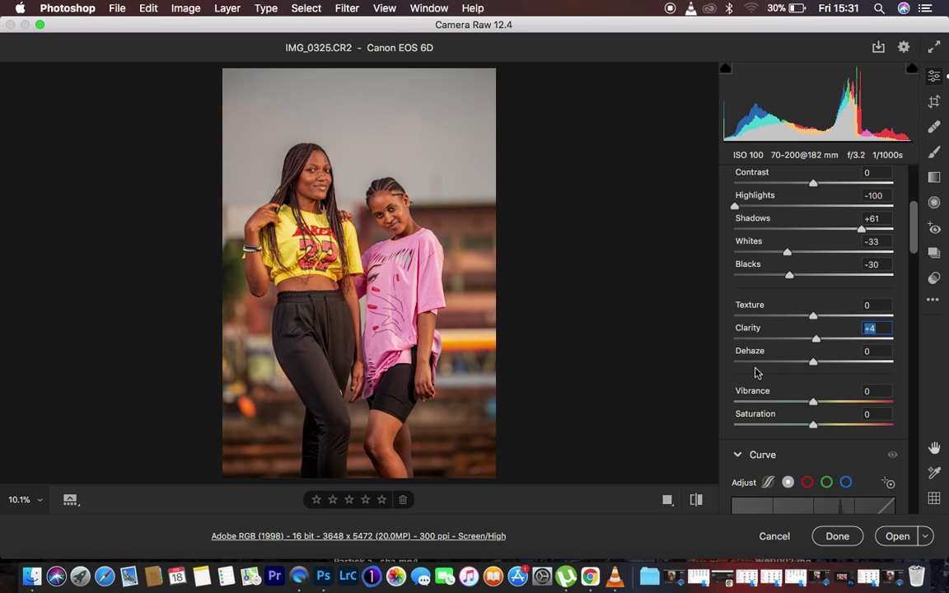
{"action": "scroll", "coordinate": [756, 374], "scroll_direction": "down", "scroll_amount": 8}
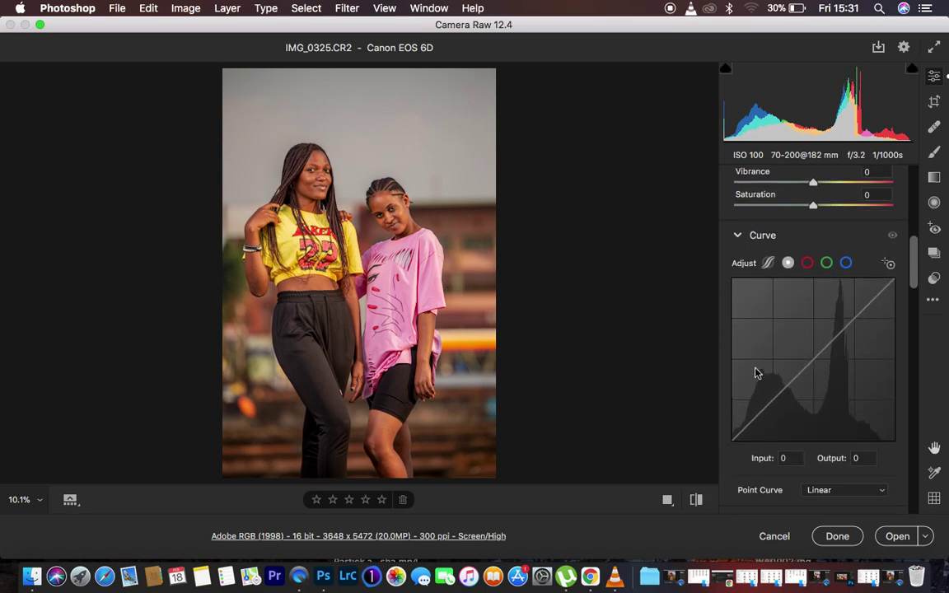
{"action": "scroll", "coordinate": [756, 373], "scroll_direction": "down", "scroll_amount": 3}
{"action": "scroll", "coordinate": [756, 373], "scroll_direction": "down", "scroll_amount": 3}
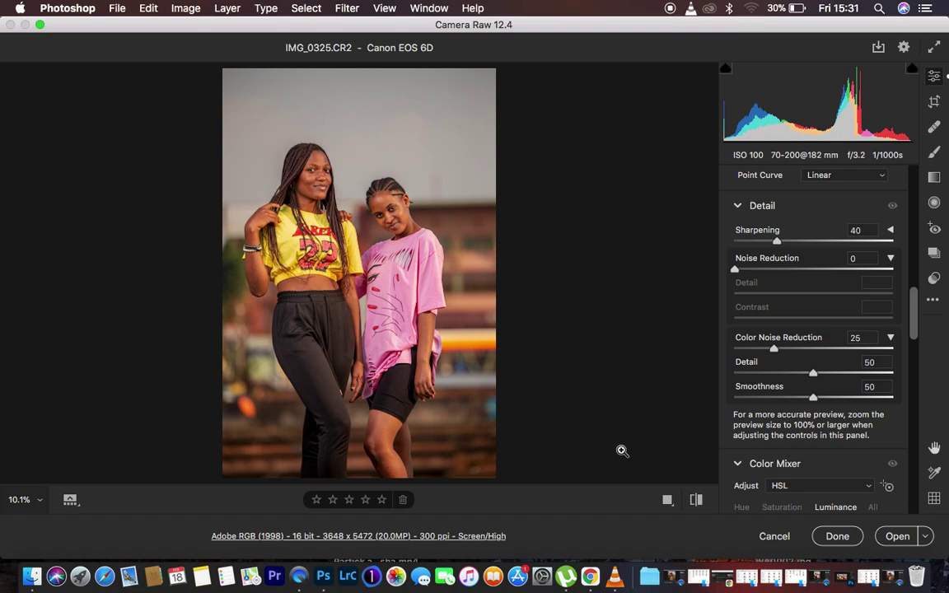
{"action": "scroll", "coordinate": [856, 432], "scroll_direction": "down", "scroll_amount": 5}
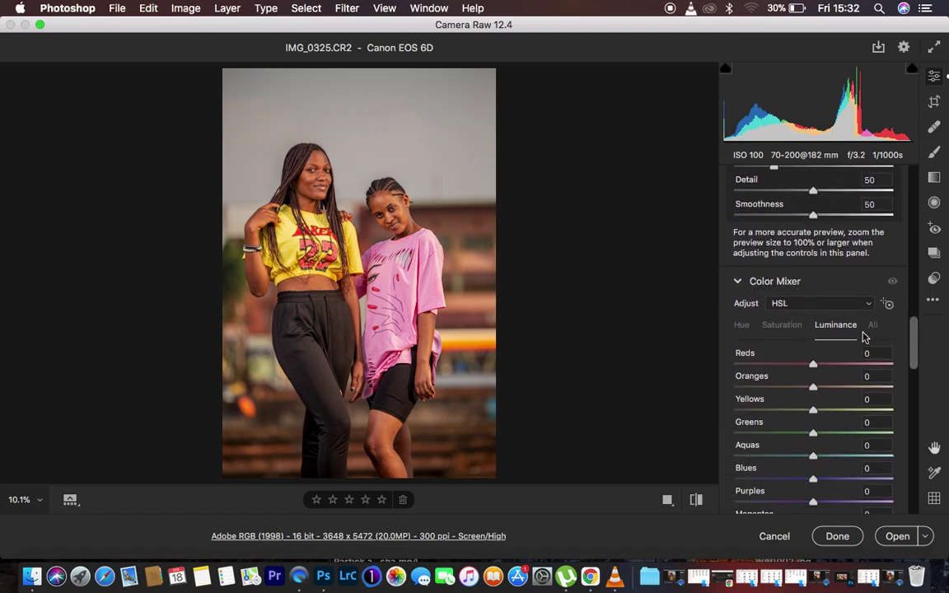
{"action": "left_click", "coordinate": [386, 205]}
{"action": "left_click", "coordinate": [346, 268]}
{"action": "left_click", "coordinate": [742, 325]}
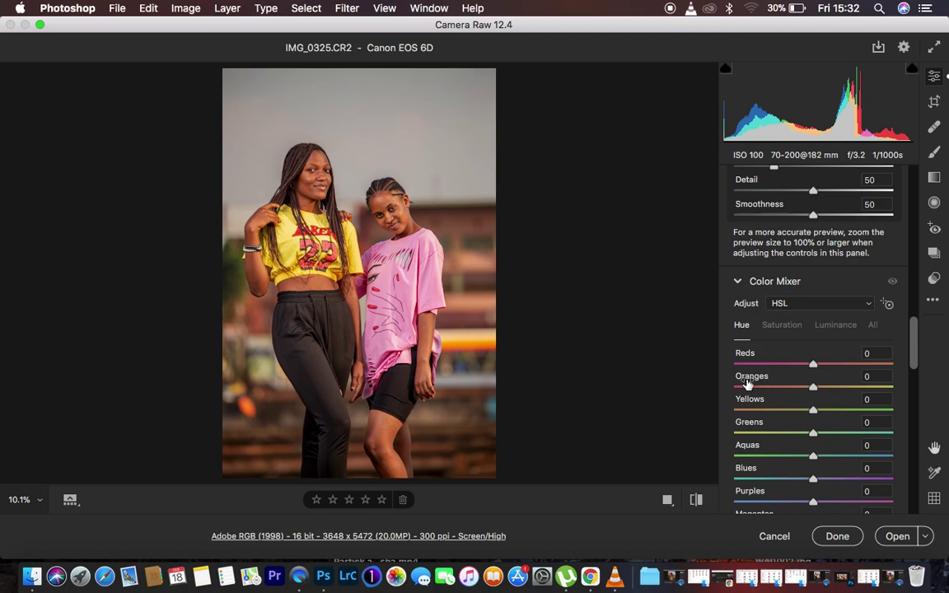
{"action": "left_click_drag", "start_coordinate": [812, 387], "coordinate": [783, 392]}
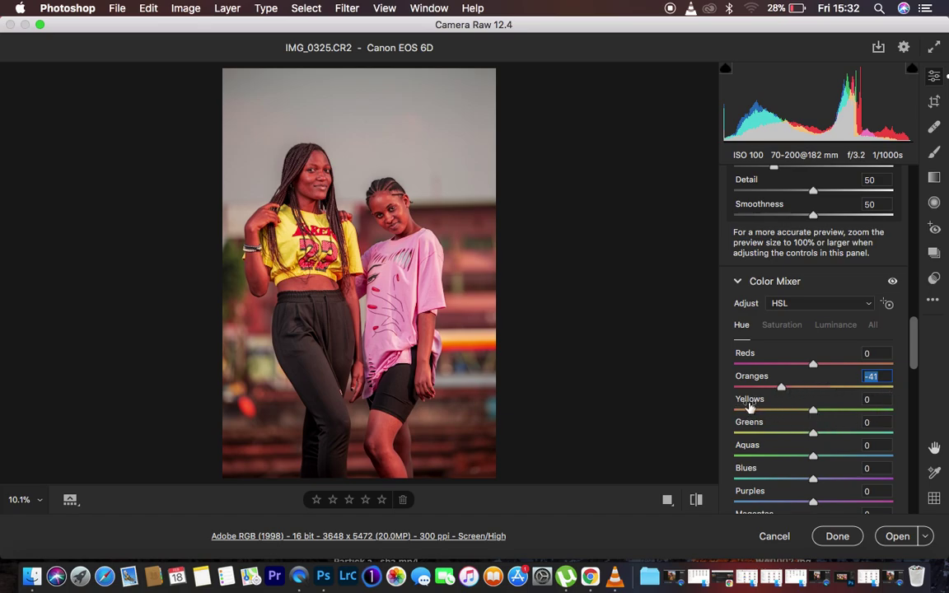
{"action": "left_click_drag", "start_coordinate": [781, 388], "coordinate": [816, 390]}
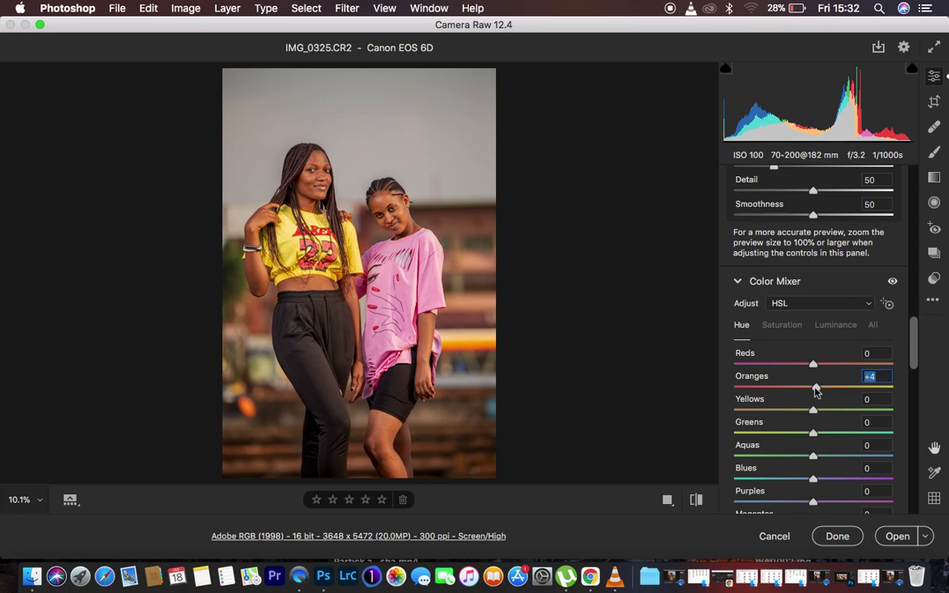
{"action": "double_click", "coordinate": [813, 389]}
{"action": "left_click_drag", "start_coordinate": [814, 391], "coordinate": [818, 391]}
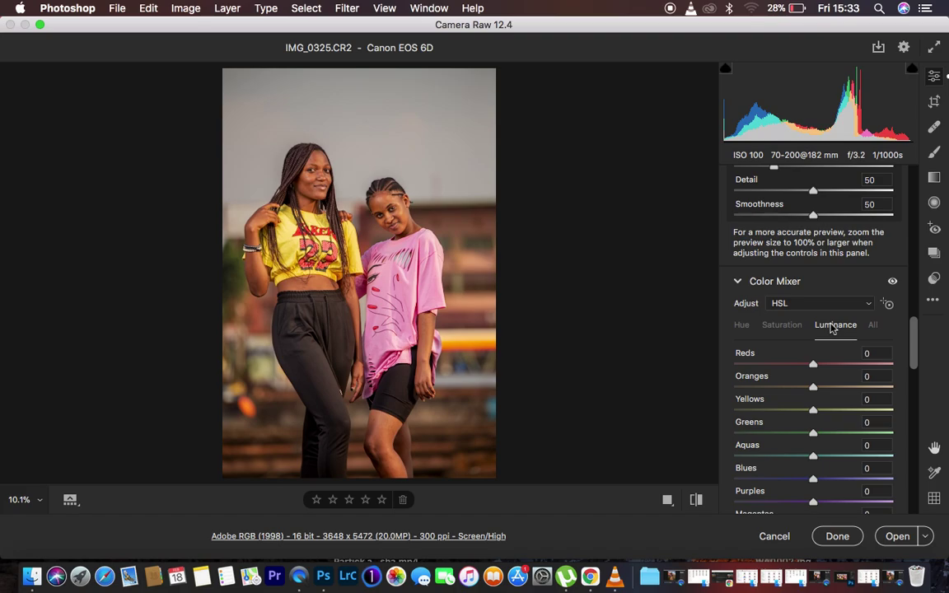
Set the Oranges luminance in the Color Mixer to +22 to brighten the skin tones.
{"action": "left_click_drag", "start_coordinate": [813, 389], "coordinate": [832, 389]}
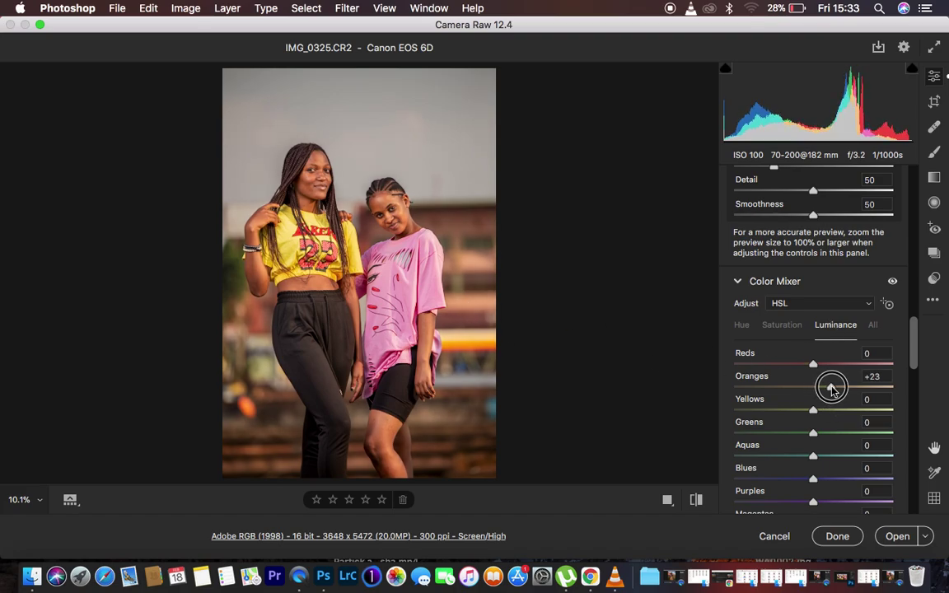
{"action": "left_click_drag", "start_coordinate": [832, 390], "coordinate": [831, 390]}
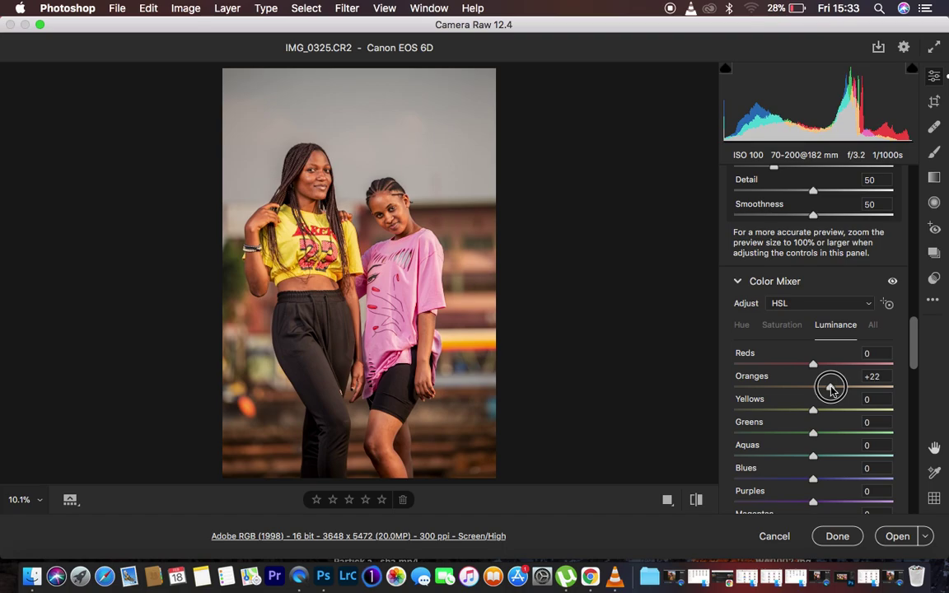
{"action": "left_click_drag", "start_coordinate": [831, 390], "coordinate": [831, 388]}
Compare the edited portrait with its original settings several times, finishing on the edited version.
{"action": "left_click", "coordinate": [696, 499]}
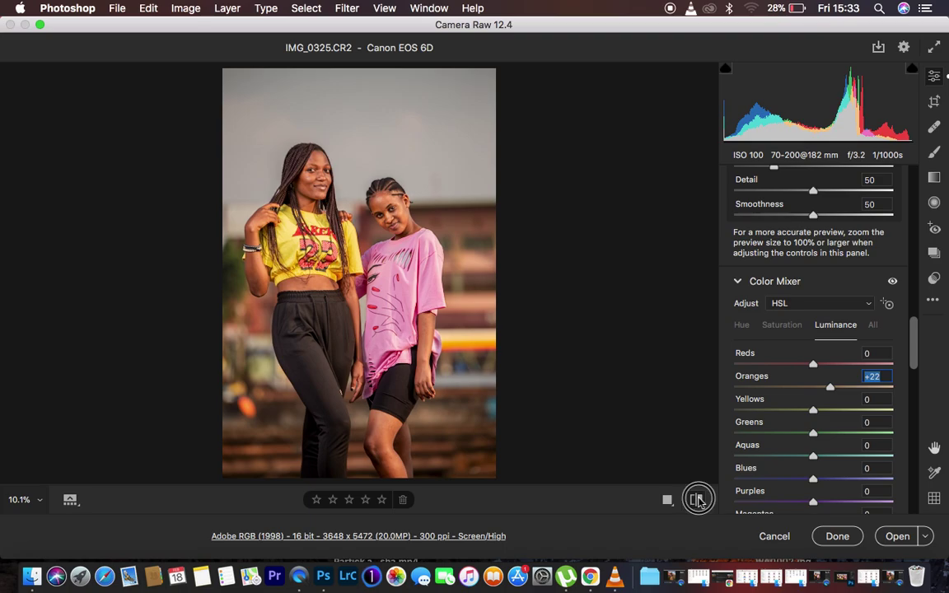
{"action": "left_click", "coordinate": [696, 499]}
{"action": "left_click", "coordinate": [697, 499]}
{"action": "left_click", "coordinate": [696, 499]}
{"action": "left_click", "coordinate": [696, 499]}
{"action": "left_click", "coordinate": [696, 500]}
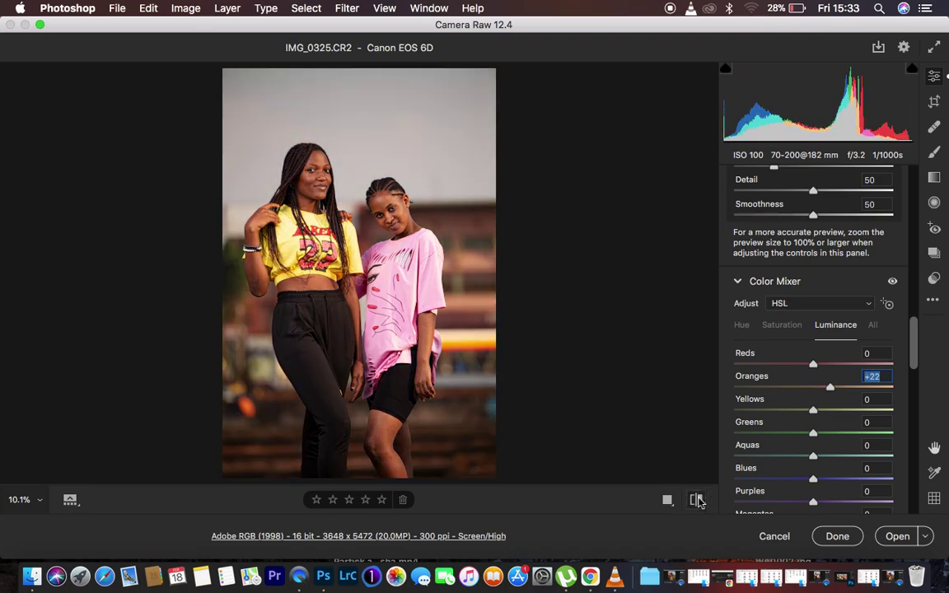
{"action": "left_click", "coordinate": [696, 499]}
{"action": "left_click", "coordinate": [697, 500]}
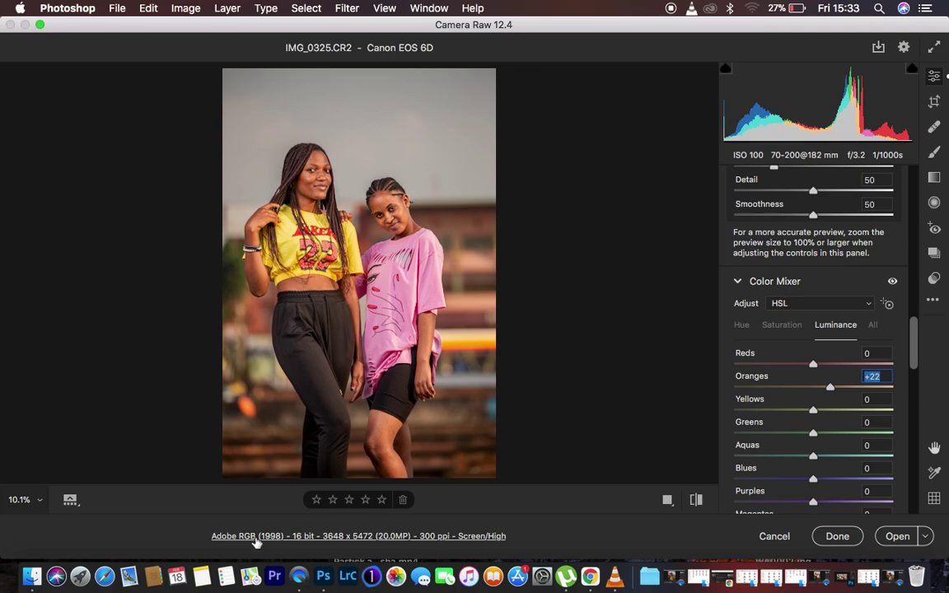
In the workflow preferences, keep Adobe RGB (1998), try a depth of 8 Bits/Channel, and return to 16 Bits/Channel.
{"action": "left_click", "coordinate": [382, 537]}
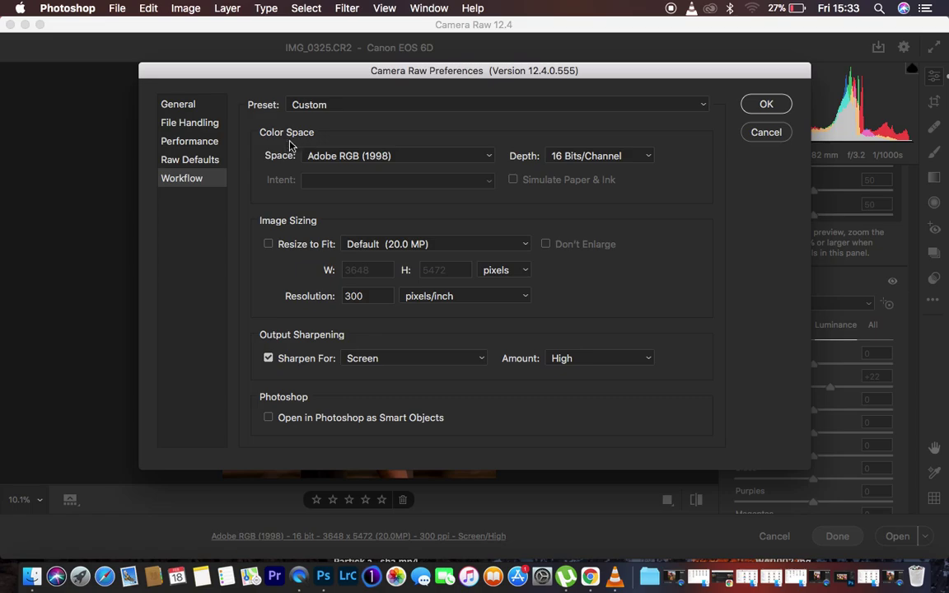
{"action": "left_click", "coordinate": [429, 156]}
{"action": "left_click", "coordinate": [411, 156]}
{"action": "left_click", "coordinate": [577, 161]}
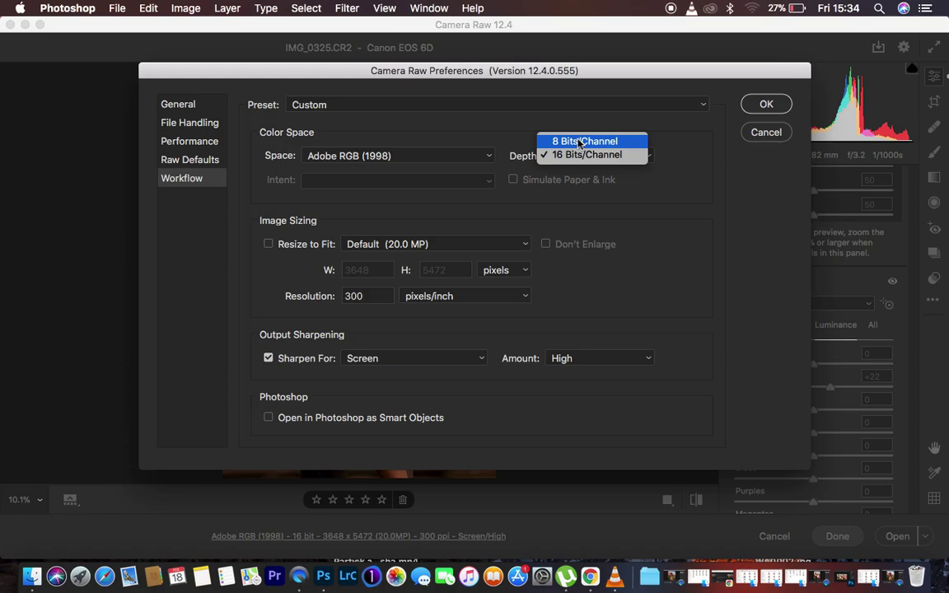
{"action": "left_click", "coordinate": [580, 142]}
{"action": "left_click", "coordinate": [581, 156]}
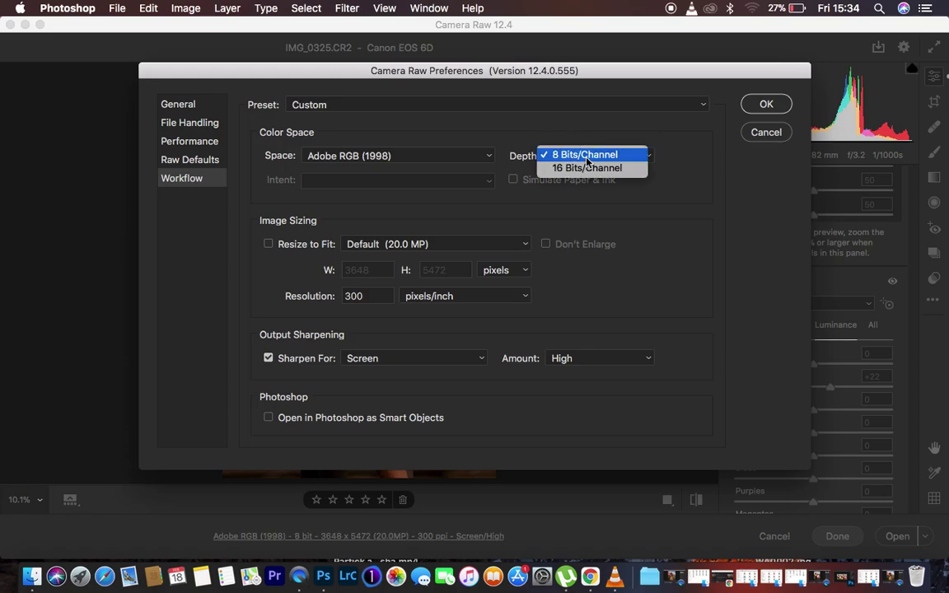
{"action": "left_click", "coordinate": [587, 169]}
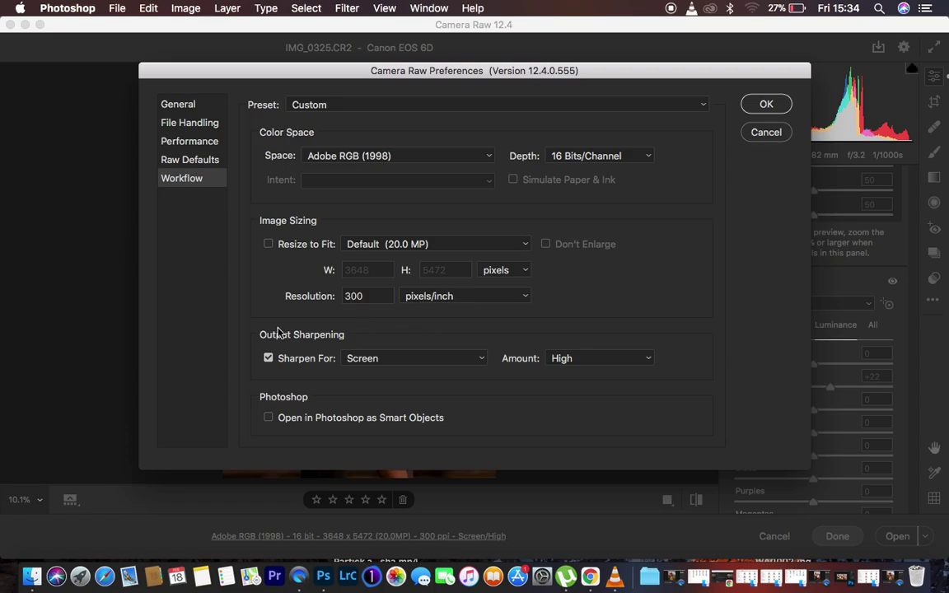
Keep output sharpening enabled for Screen with the amount at High, and accept the workflow preferences.
{"action": "left_click", "coordinate": [269, 359]}
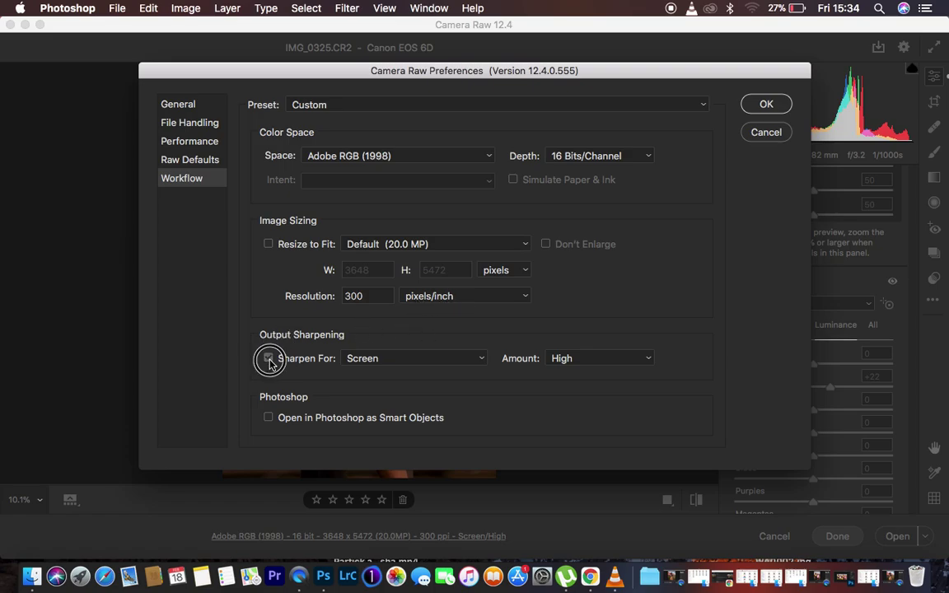
{"action": "left_click", "coordinate": [269, 360]}
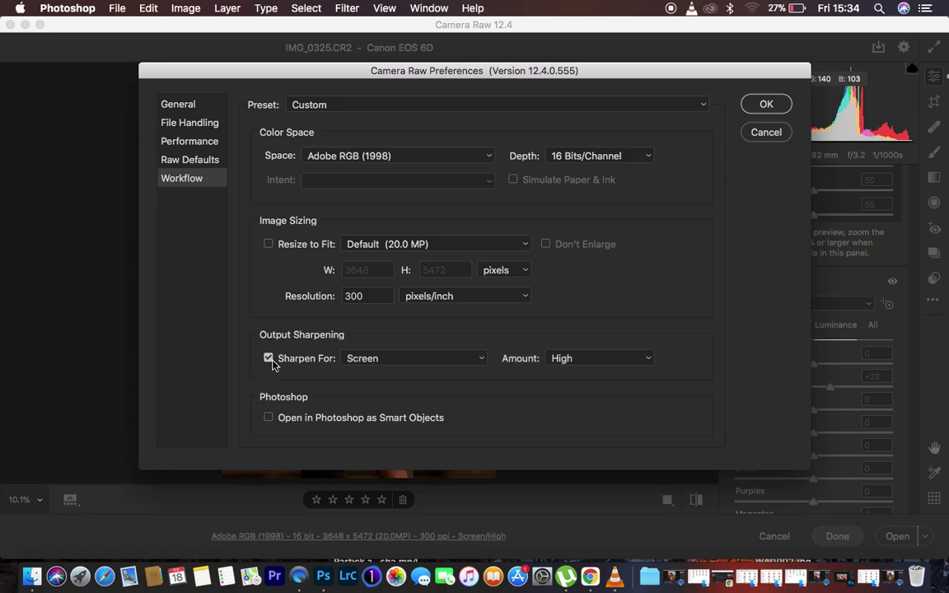
{"action": "left_click", "coordinate": [375, 359]}
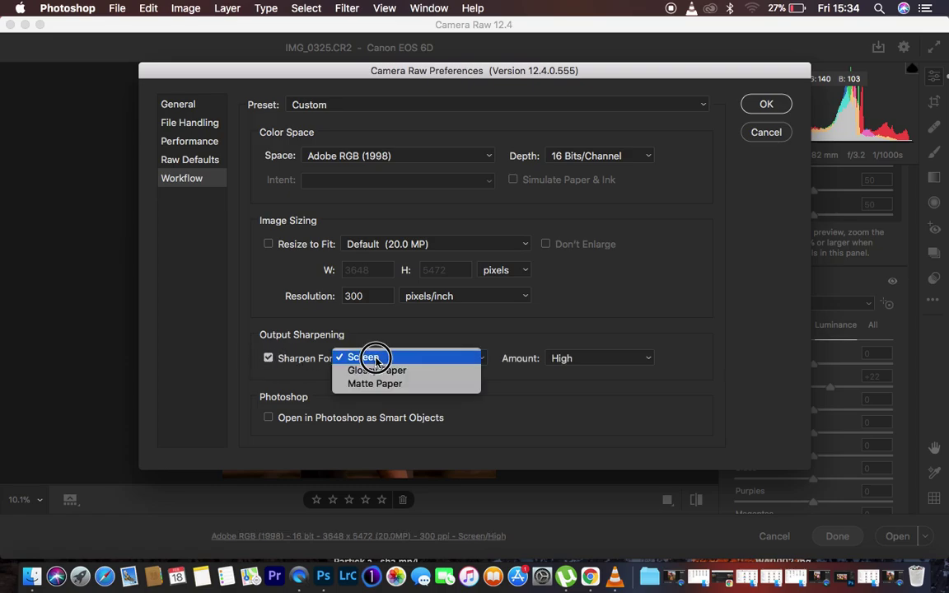
{"action": "left_click", "coordinate": [398, 359]}
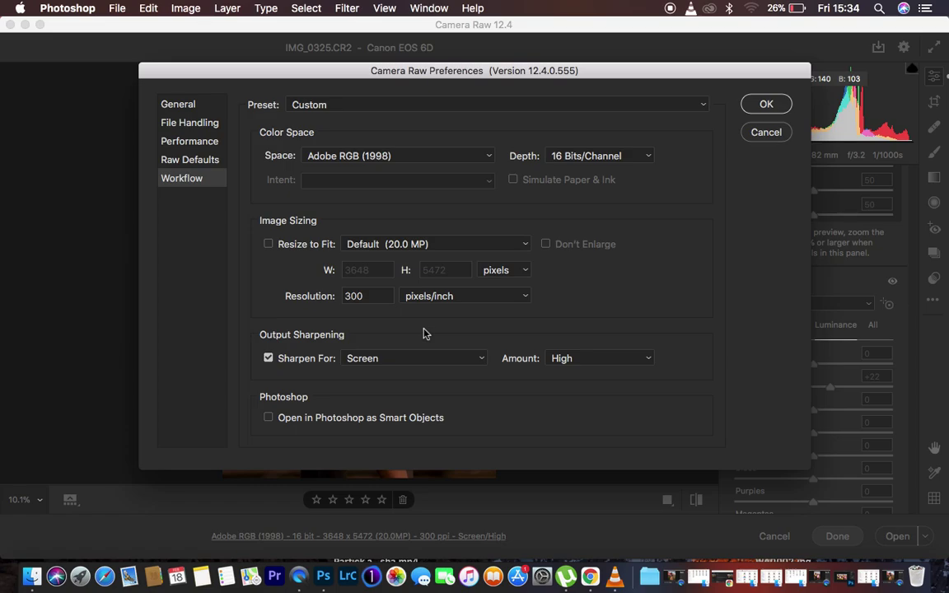
{"action": "left_click", "coordinate": [563, 358]}
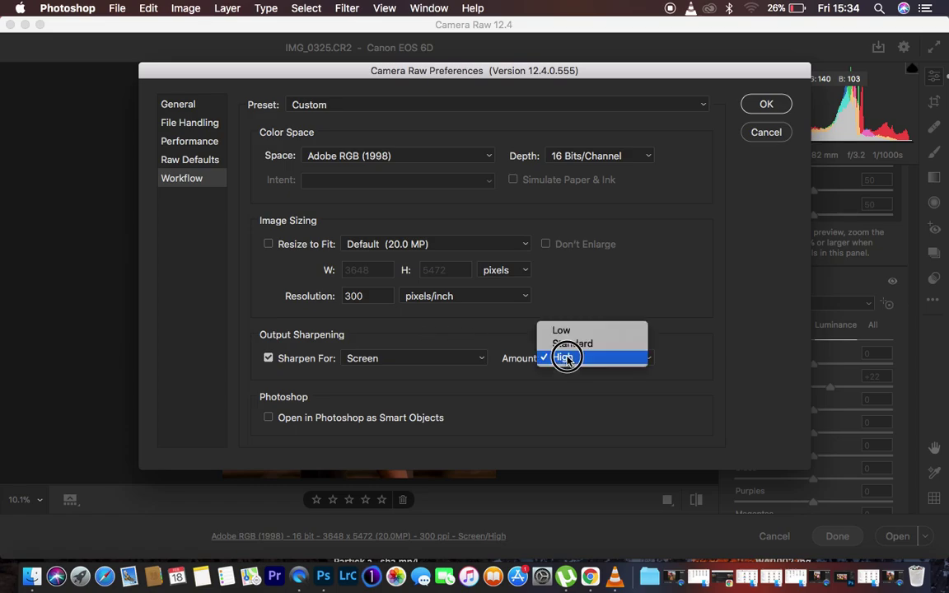
{"action": "left_click", "coordinate": [566, 358]}
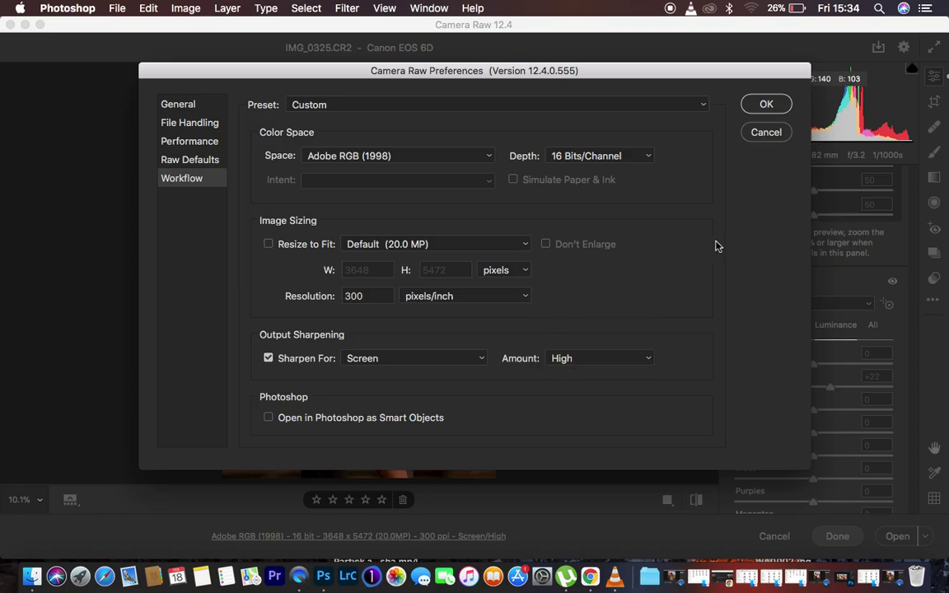
{"action": "left_click", "coordinate": [770, 100]}
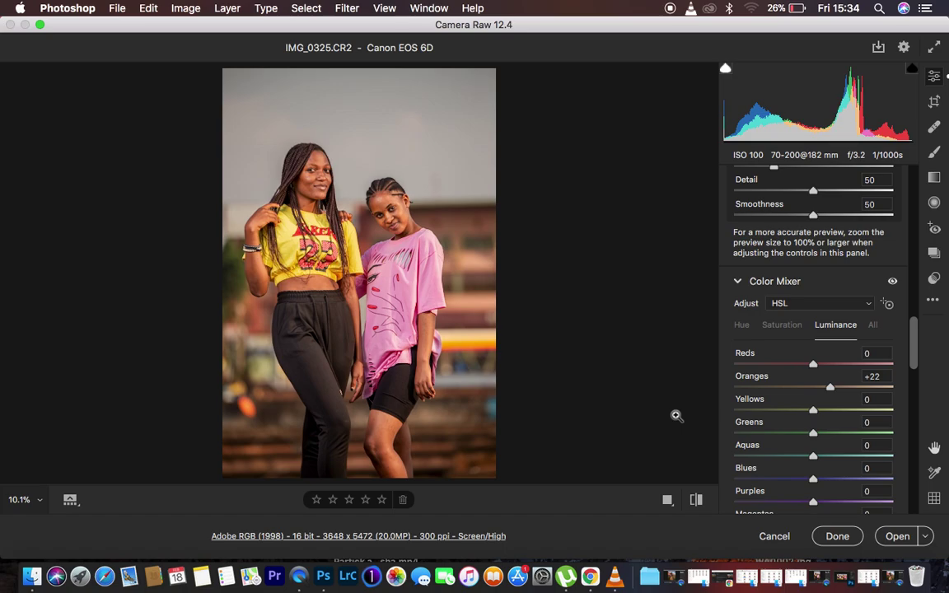
Check the finished edit against the default settings, ending on the current settings.
{"action": "left_click", "coordinate": [696, 500]}
{"action": "left_click", "coordinate": [696, 501]}
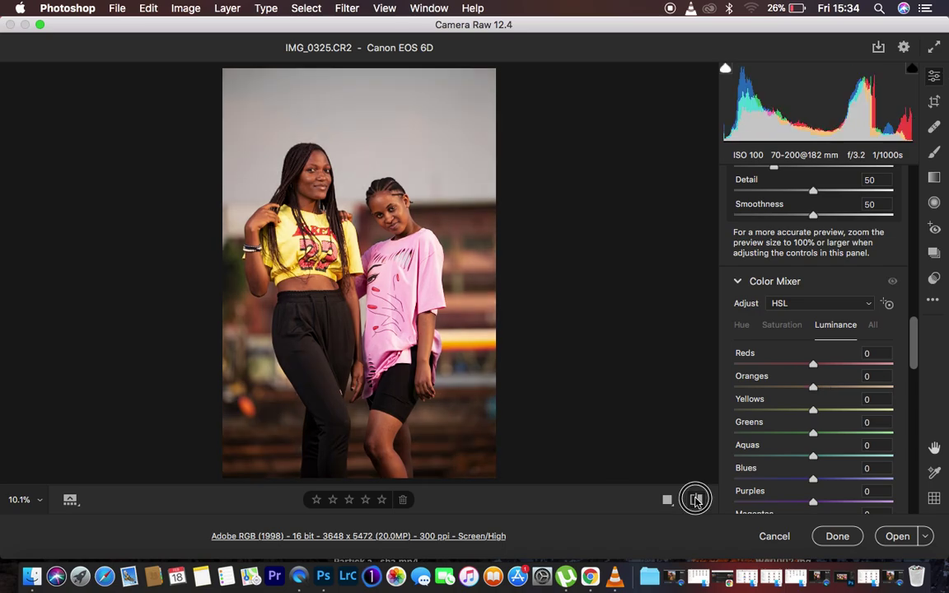
{"action": "left_click", "coordinate": [696, 500]}
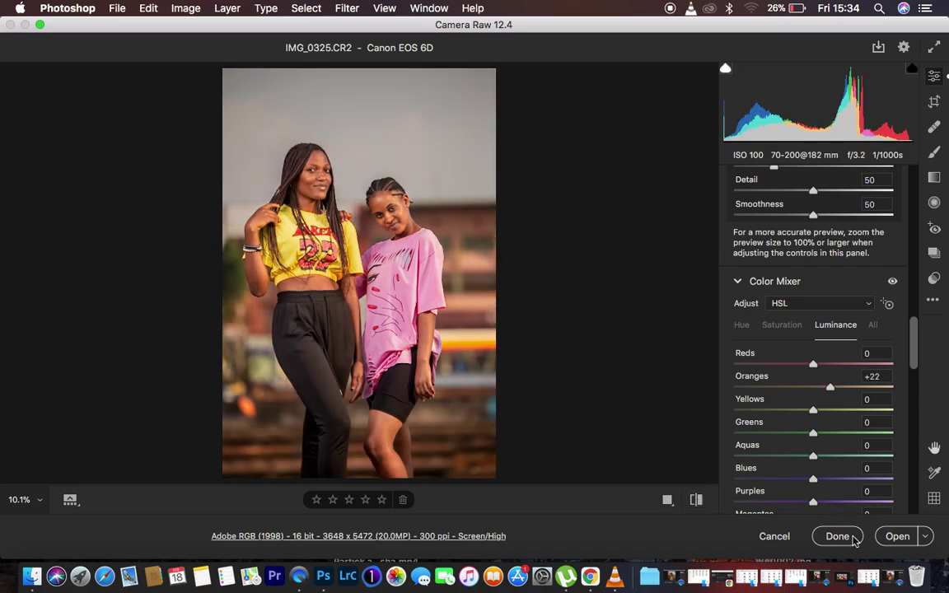